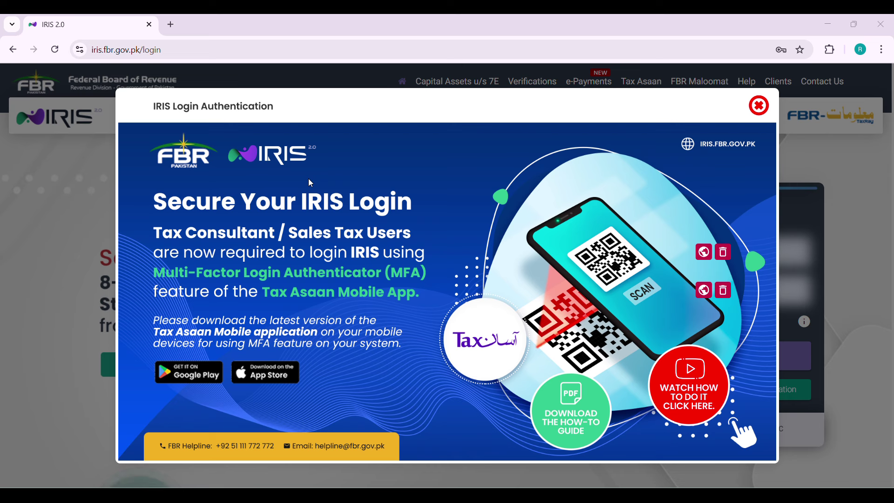
# Dismiss the login authentication notice, sign in with the prefilled credentials and show the unsubmitted draft documents.
pyautogui.click(759, 106)
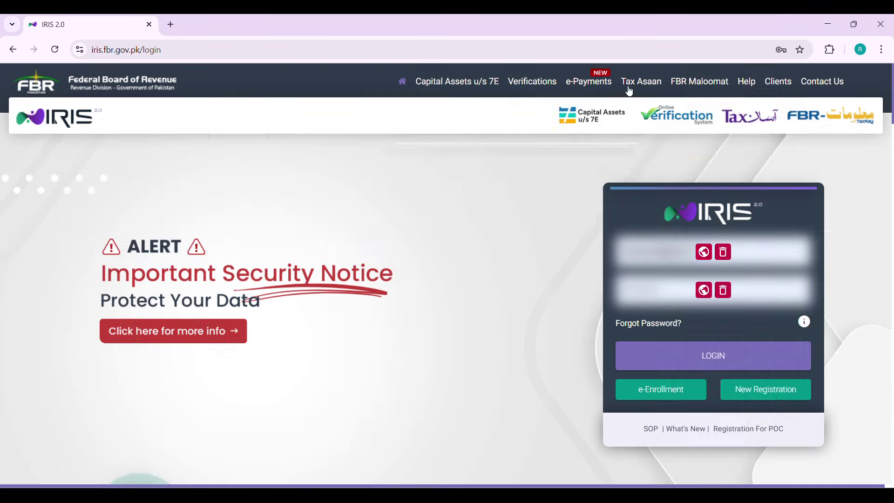
pyautogui.click(186, 54)
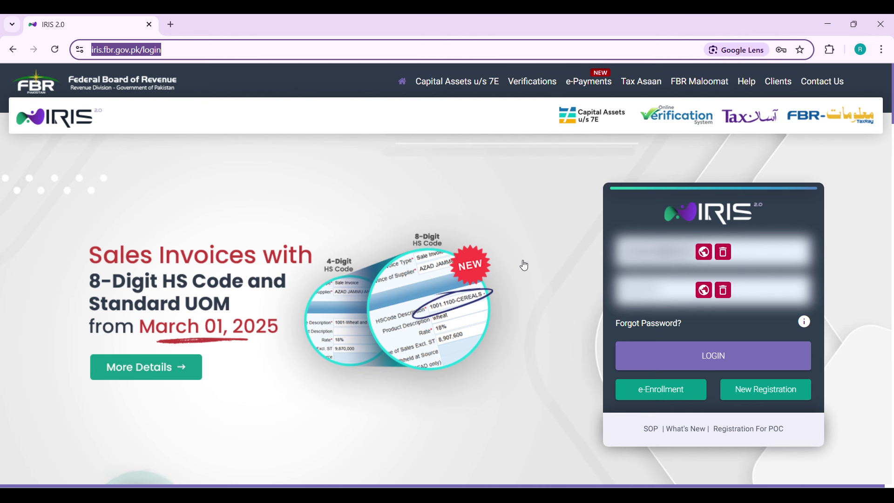
pyautogui.click(703, 357)
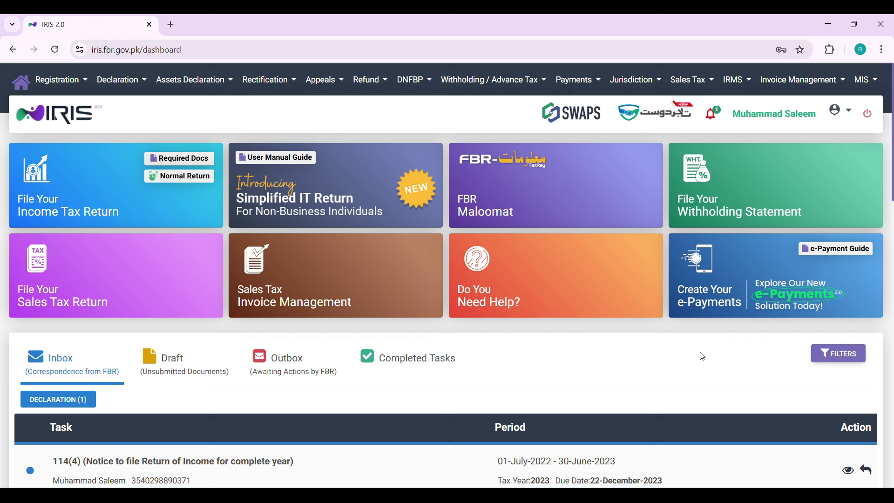
pyautogui.click(147, 361)
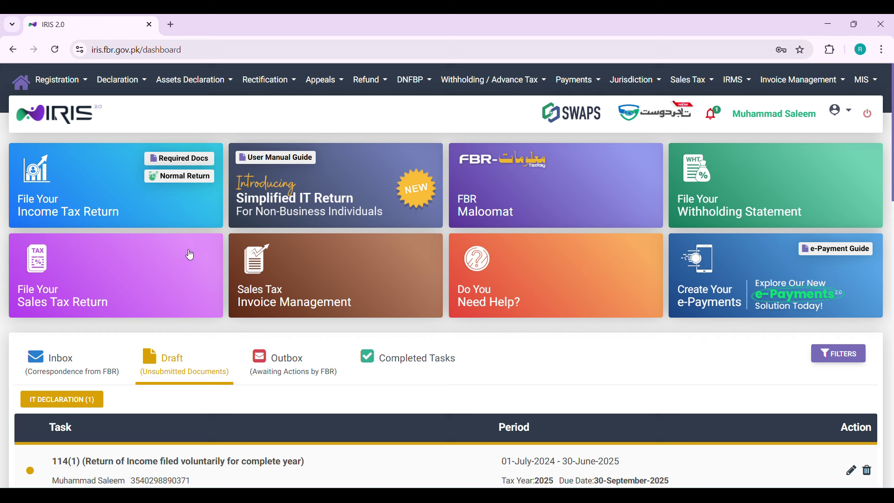
pyautogui.click(187, 181)
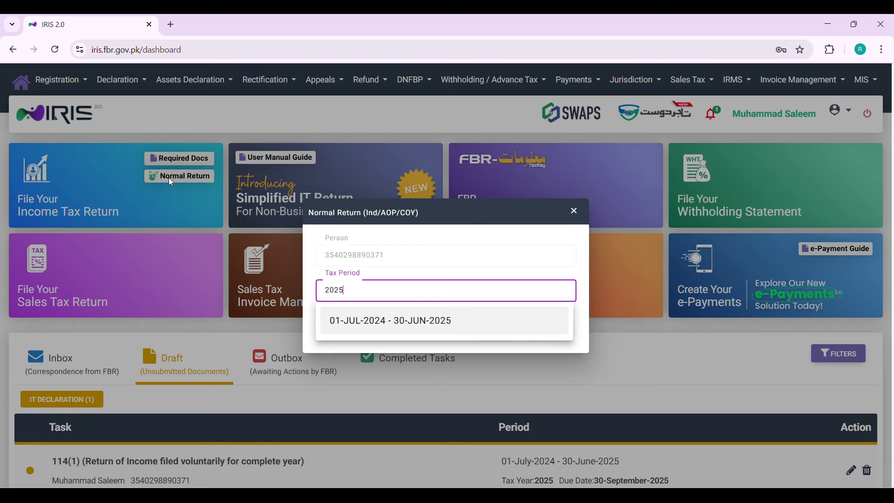
pyautogui.click(422, 333)
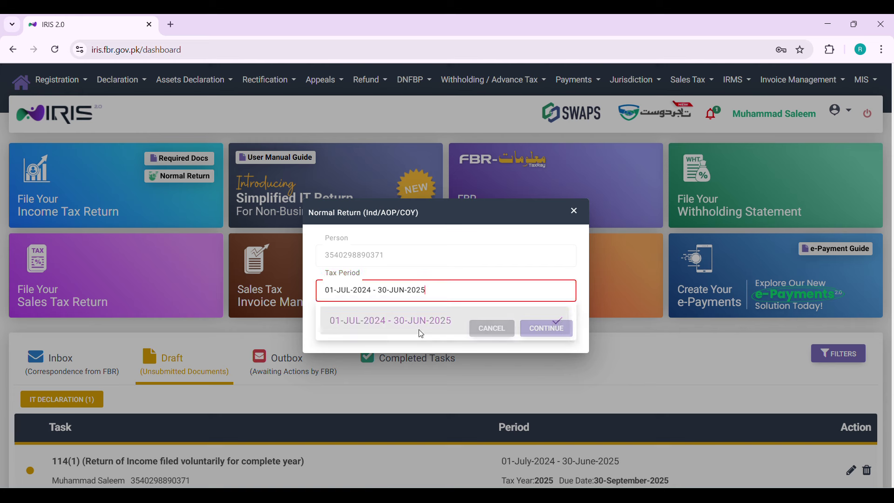
pyautogui.click(488, 330)
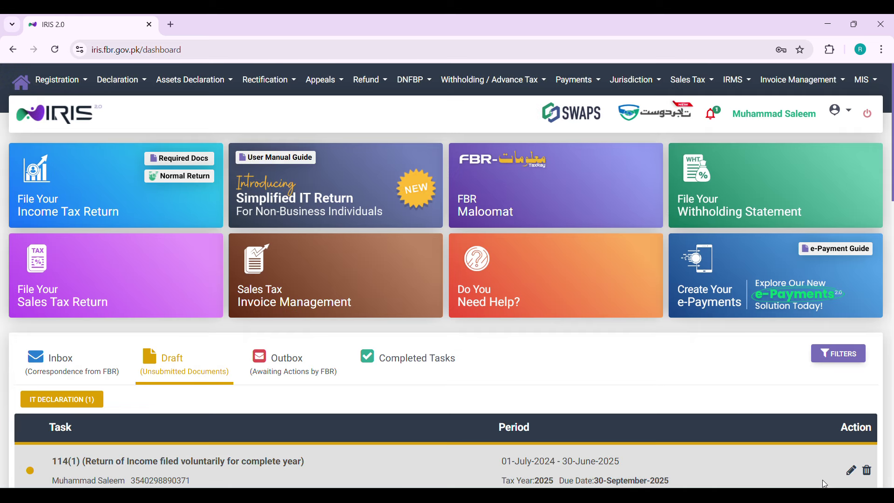
# Delete the draft 114(1) return of income for tax year 2025 and confirm the deletion.
pyautogui.click(869, 472)
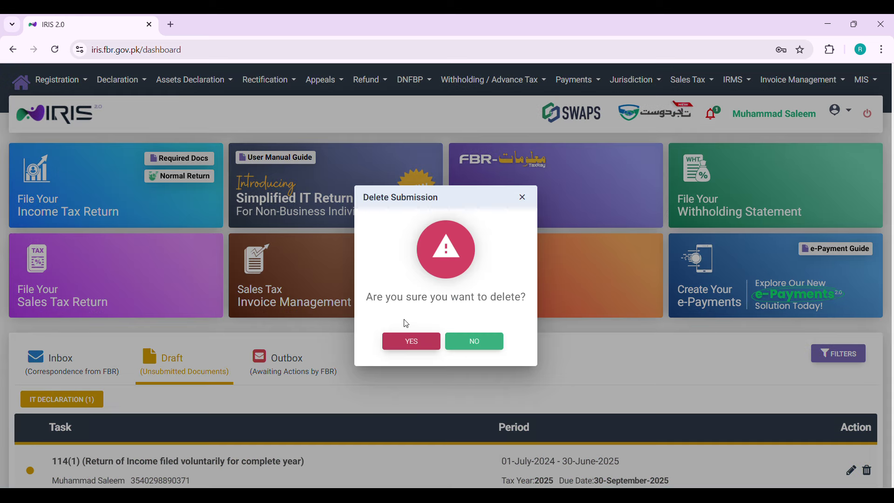
pyautogui.click(410, 341)
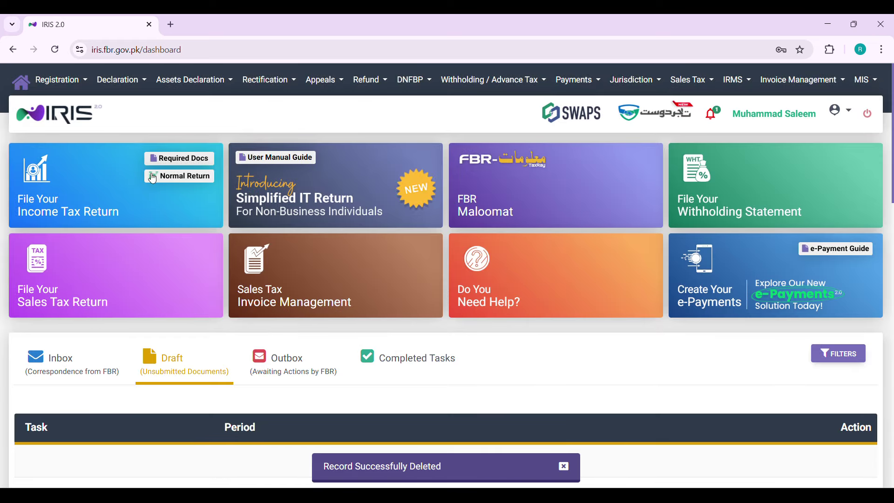
# Start a new normal income tax return for the tax period 01-JUL-2024 - 30-JUN-2025.
pyautogui.click(172, 177)
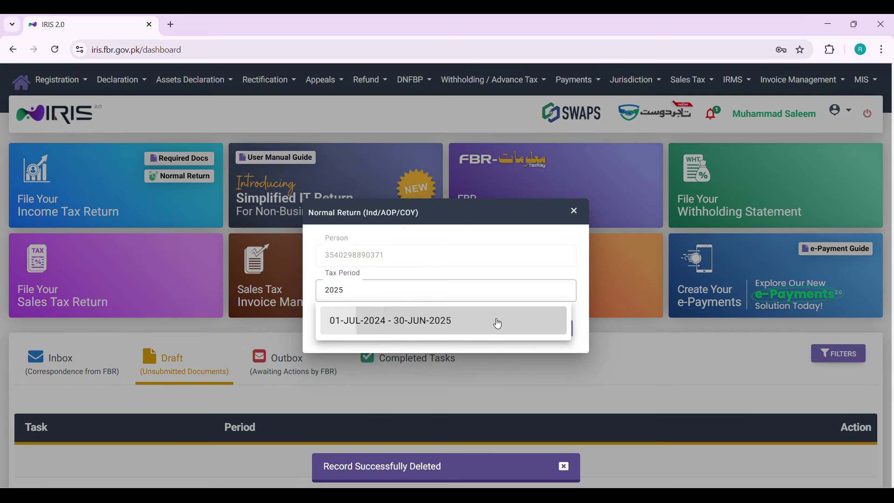
pyautogui.click(498, 324)
pyautogui.click(551, 328)
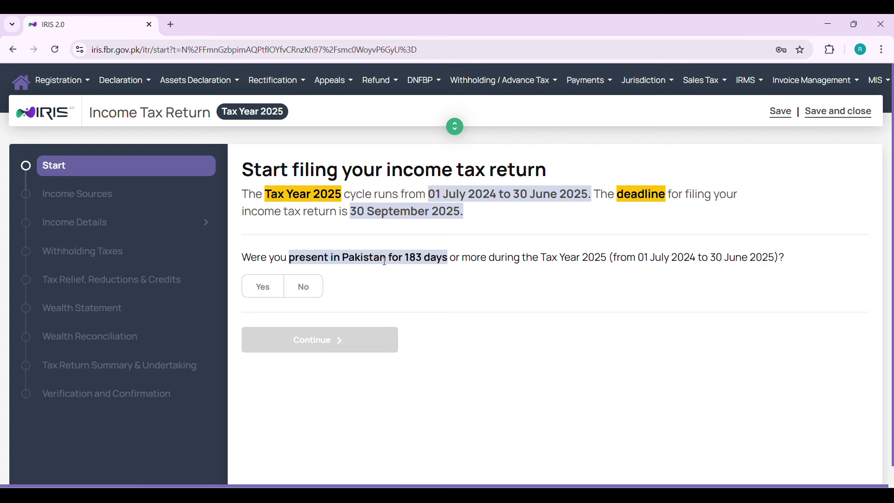
# Answer Yes to being present in Pakistan for 183 days or more and continue to the income sources.
pyautogui.moveTo(405, 259); pyautogui.dragTo(448, 260)
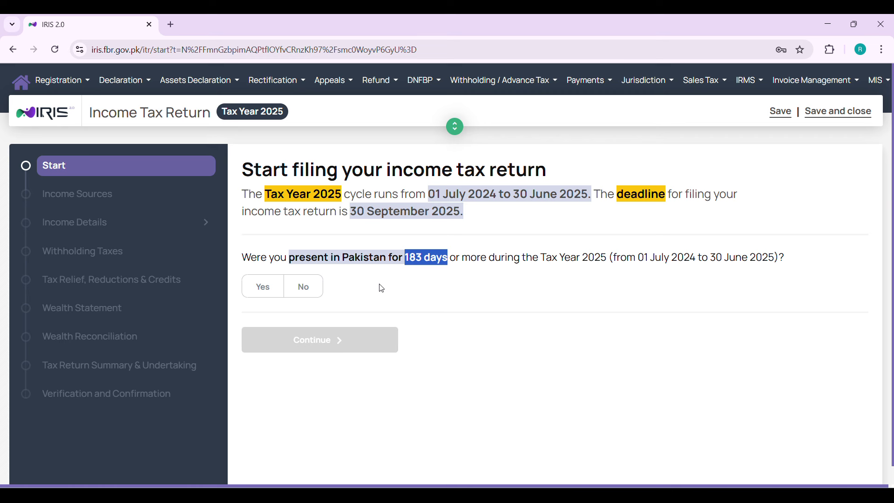
pyautogui.click(249, 292)
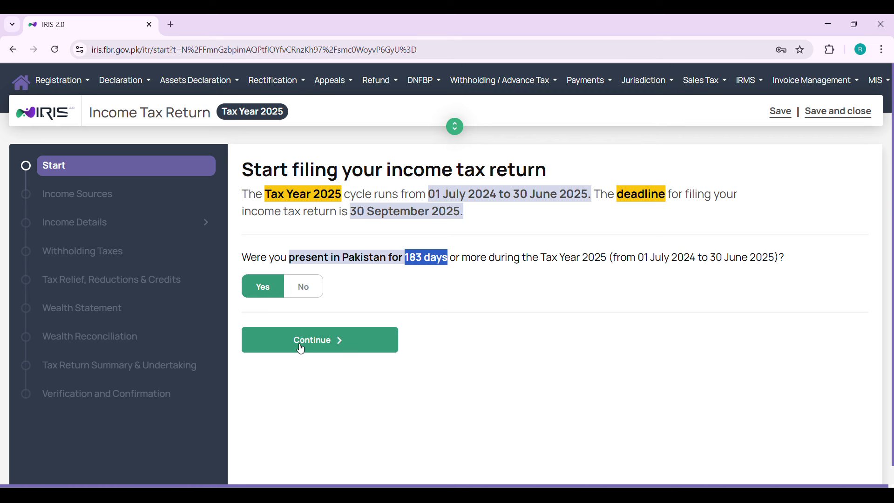
pyautogui.click(342, 338)
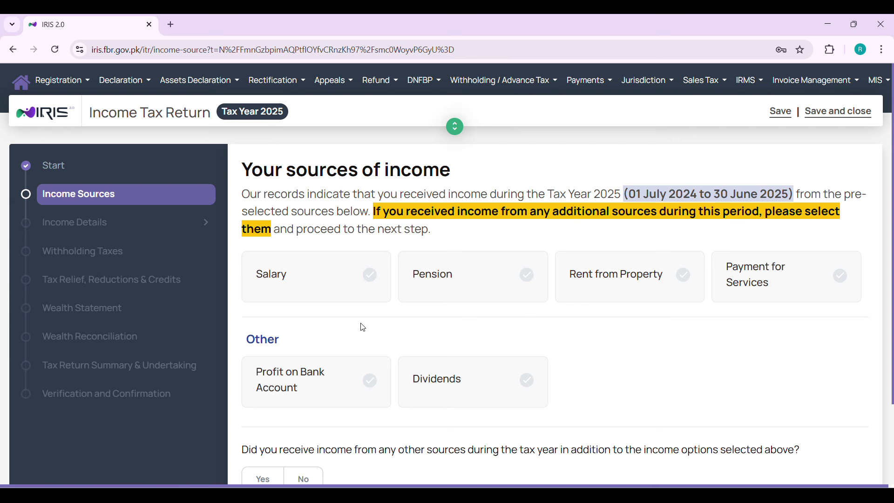
# Choose Salary as an income source, answer Yes to receiving income from other sources, and accept the redirect to the full return form.
pyautogui.scroll(-1, 364, 328)
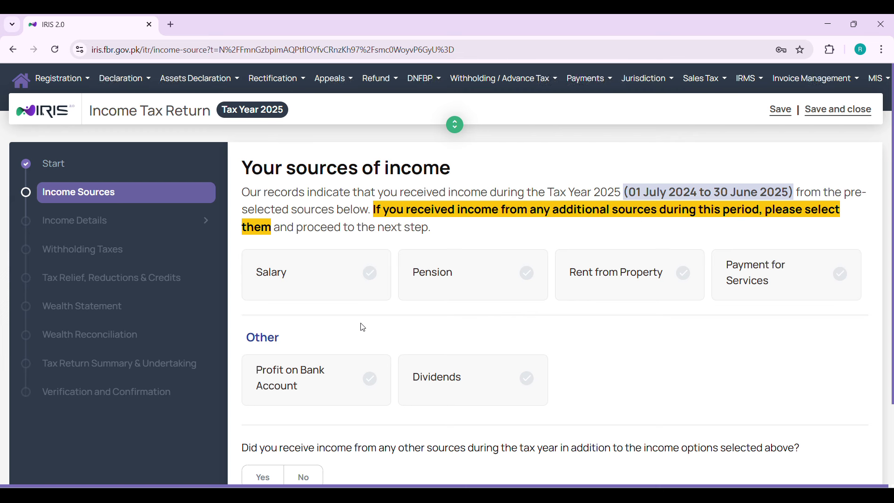
pyautogui.scroll(-1, 364, 328)
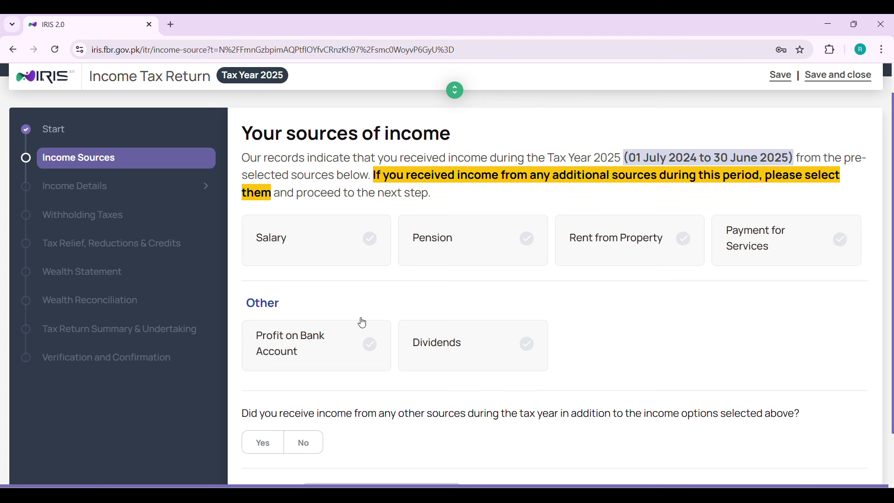
pyautogui.click(367, 238)
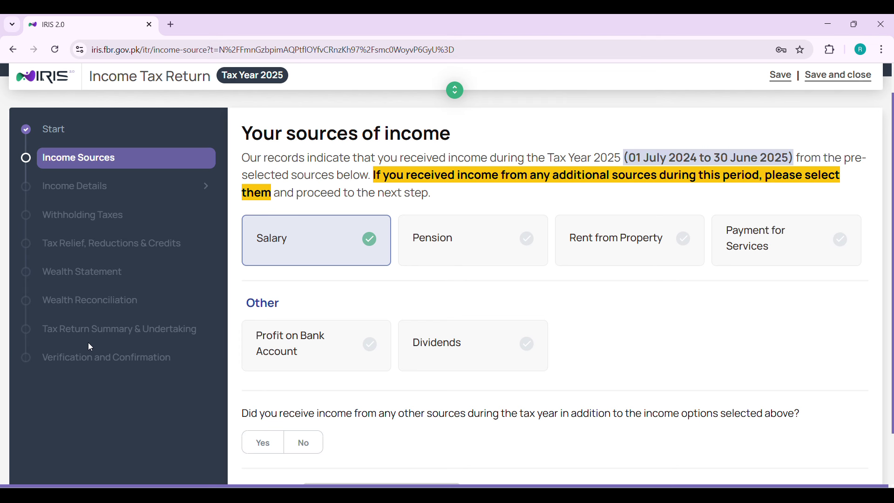
pyautogui.scroll(-1, 90, 348)
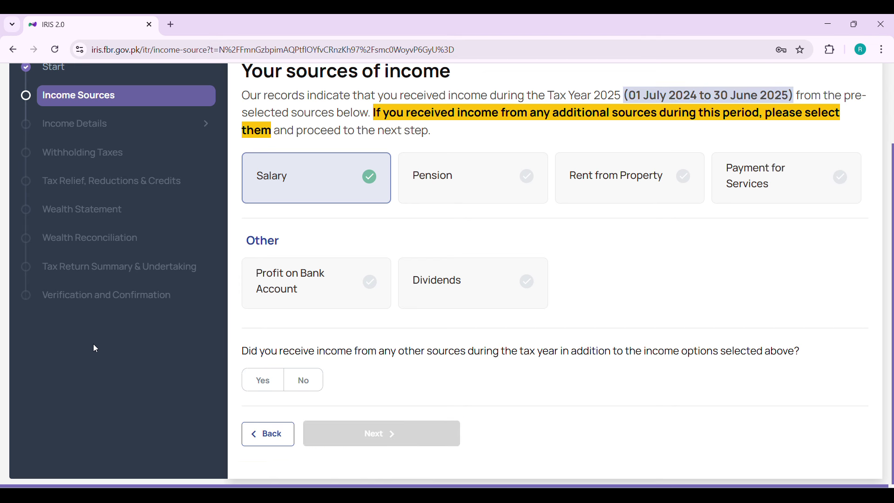
pyautogui.click(262, 381)
pyautogui.click(357, 426)
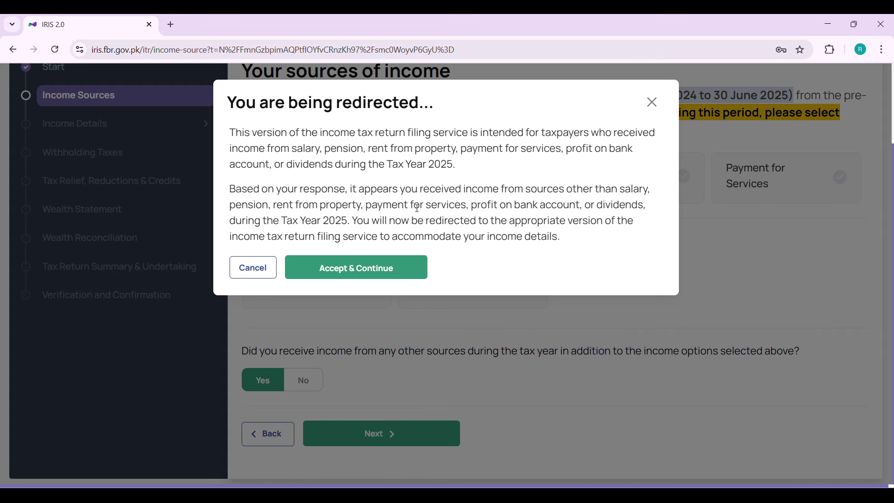
pyautogui.click(357, 279)
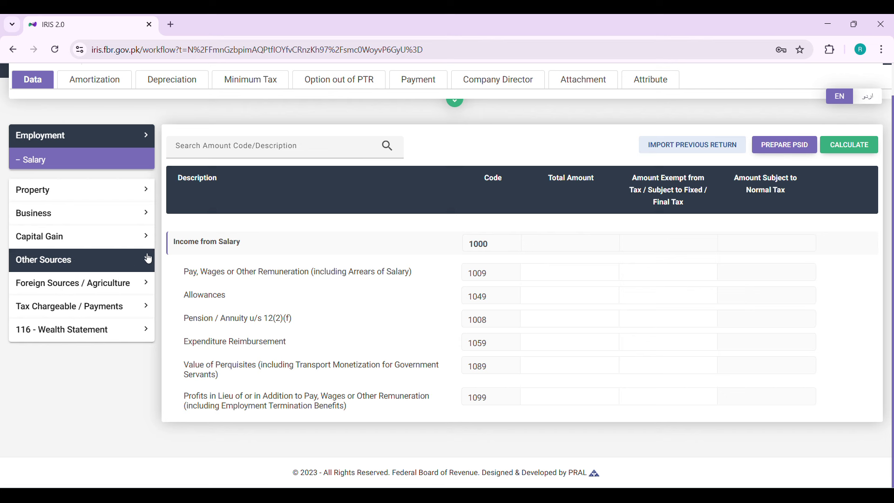
# In the Other Sources receipts, set the Profit on Debt total amount to 3,800,000 and calculate the return.
pyautogui.click(121, 269)
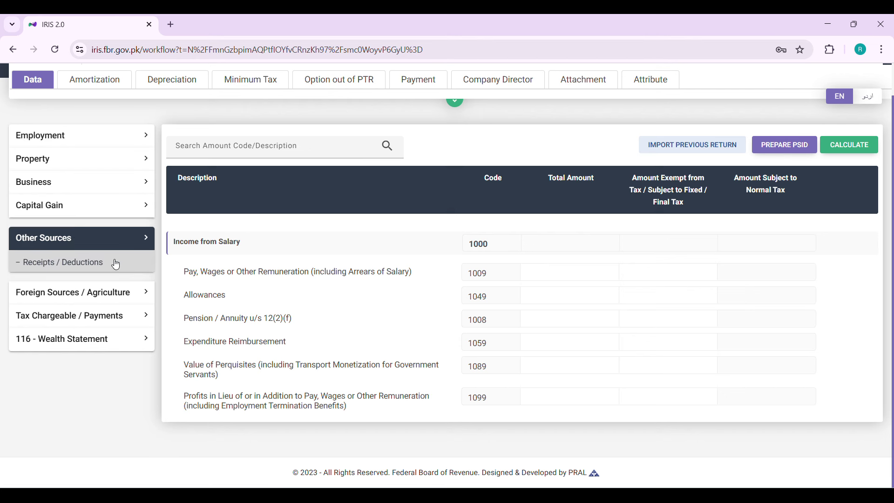
pyautogui.click(115, 263)
pyautogui.scroll(-2, 495, 423)
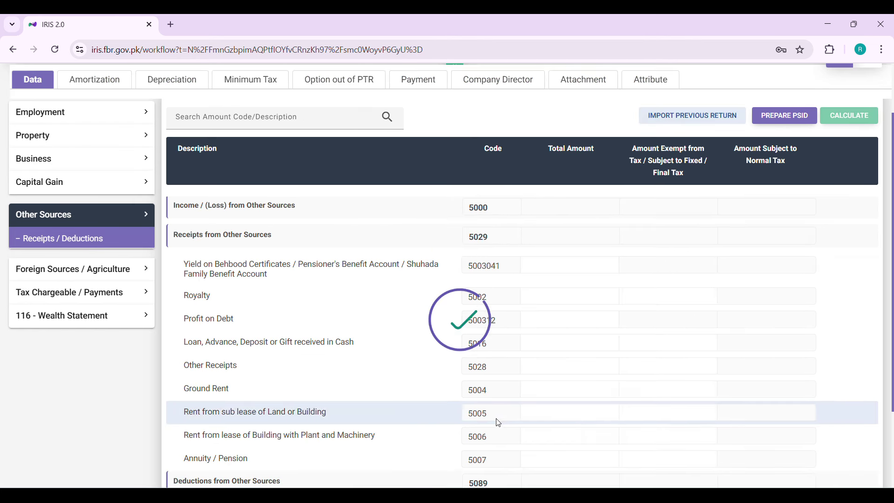
pyautogui.moveTo(182, 321); pyautogui.dragTo(247, 324)
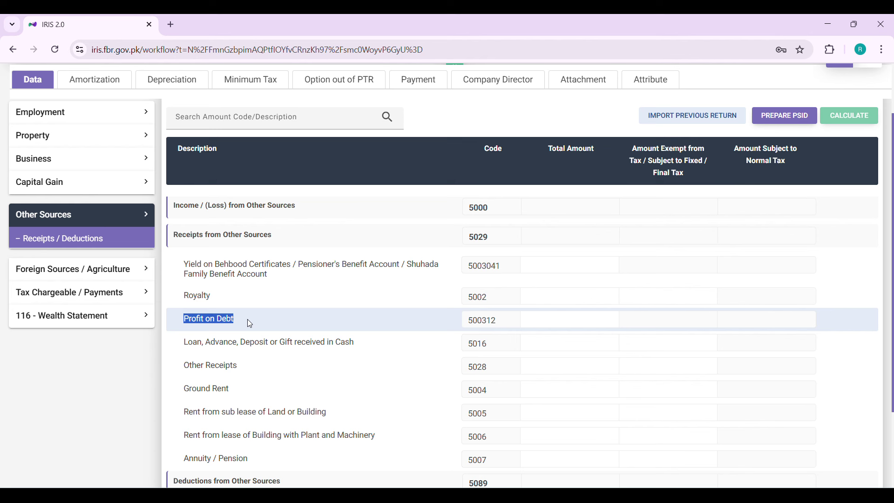
pyautogui.click(566, 319)
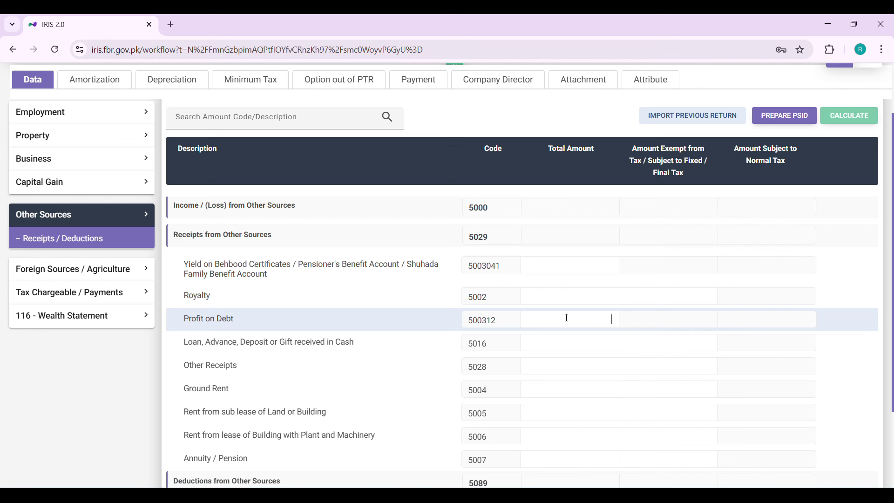
pyautogui.write('3800000')
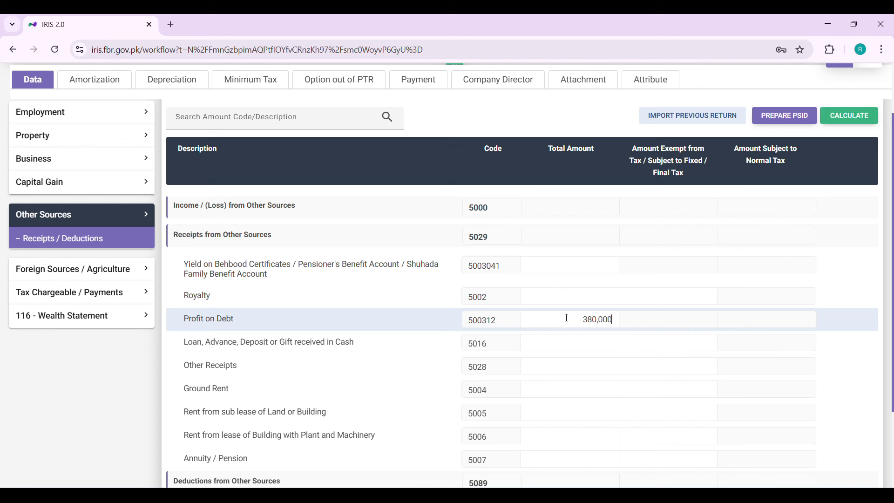
pyautogui.click(843, 124)
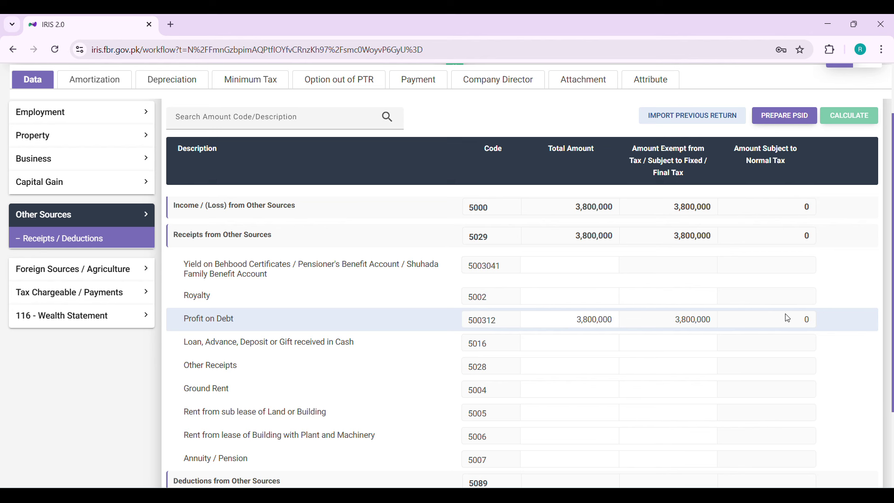
pyautogui.click(569, 321)
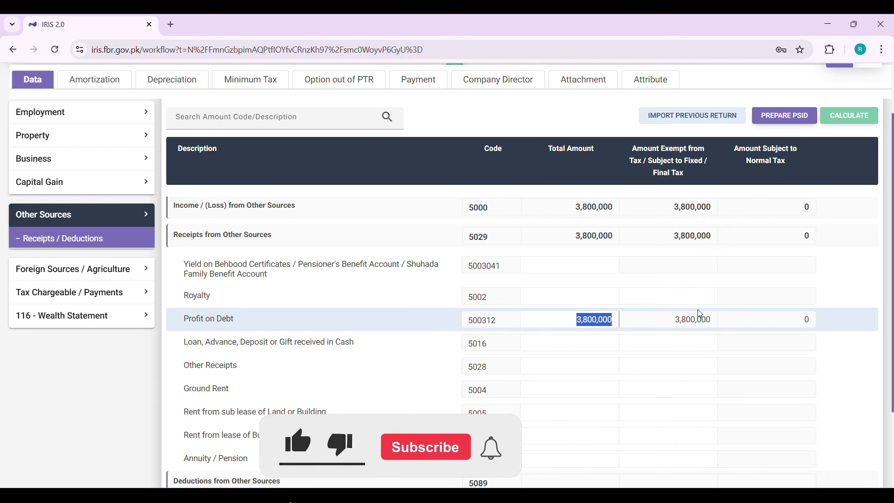
pyautogui.click(95, 294)
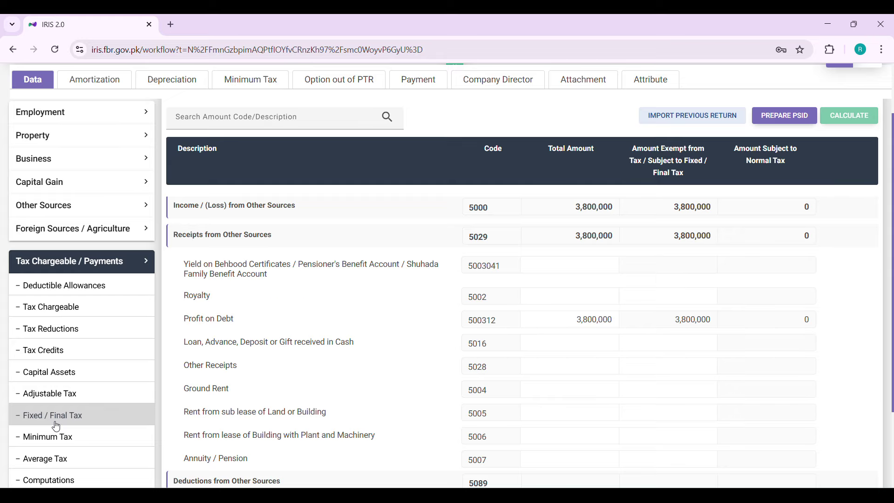
pyautogui.click(51, 421)
pyautogui.scroll(-10, 401, 409)
pyautogui.scroll(-3, 413, 408)
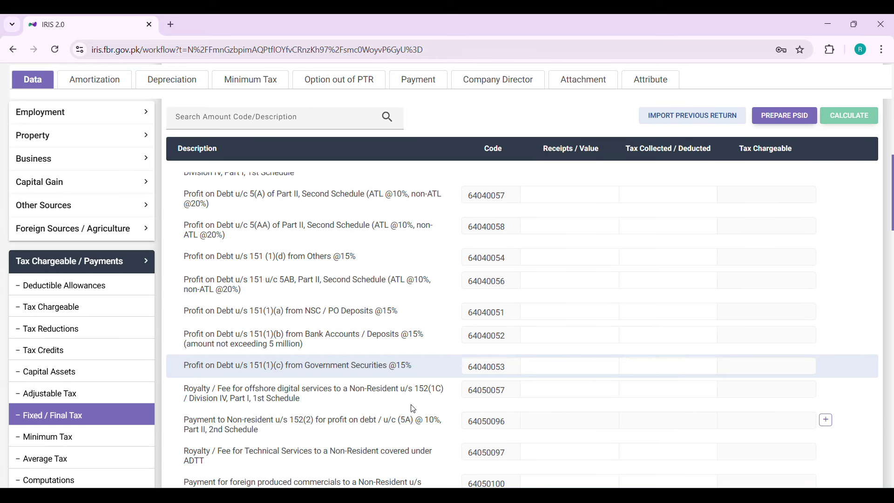
pyautogui.scroll(1, 413, 409)
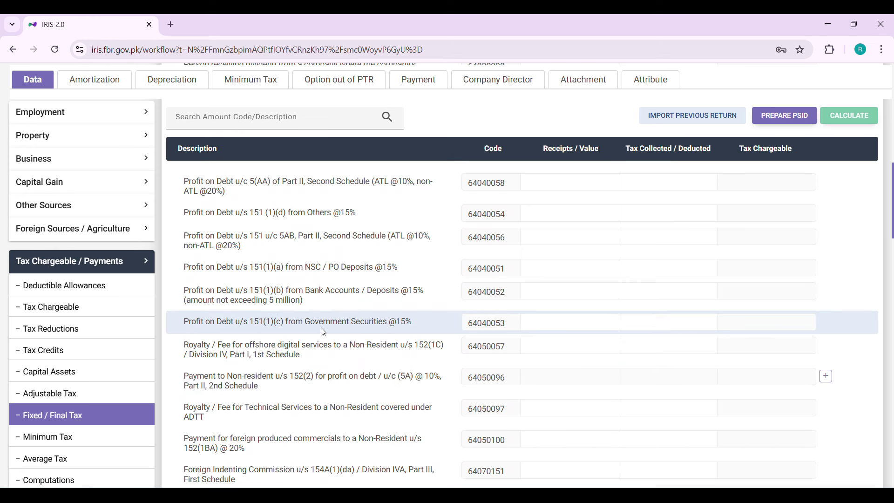
pyautogui.moveTo(183, 291); pyautogui.dragTo(322, 306)
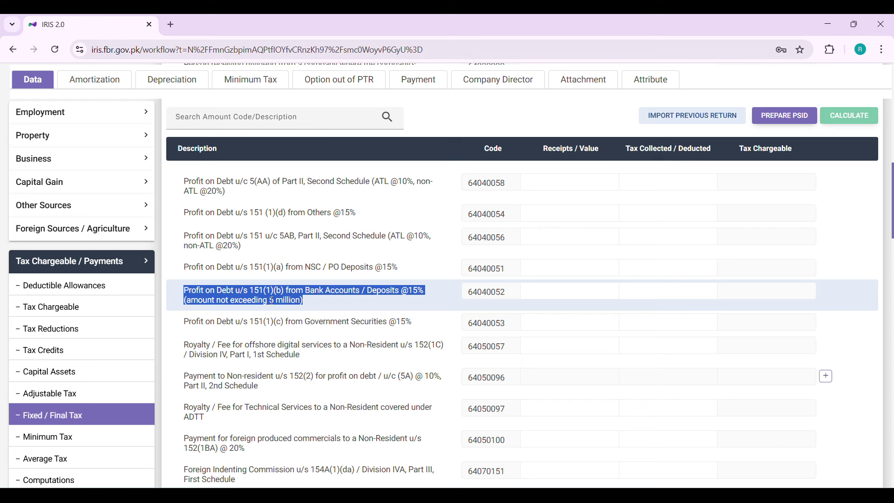
pyautogui.click(544, 294)
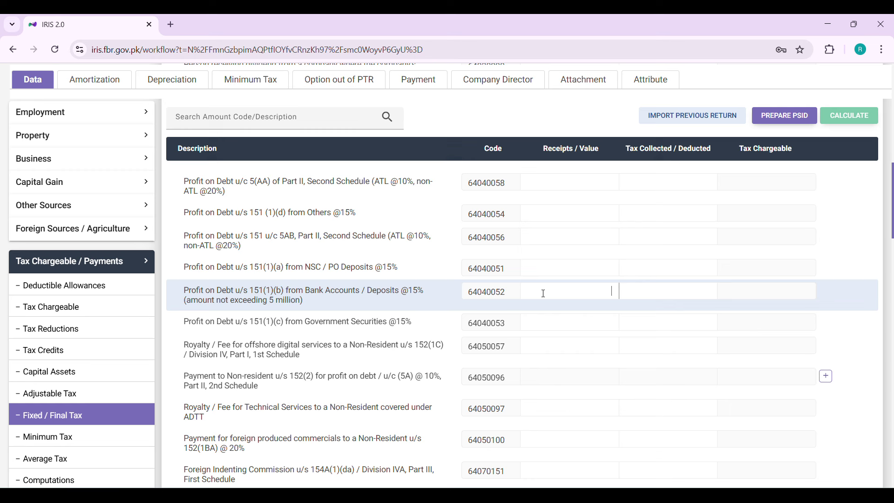
pyautogui.write('3,800,000')
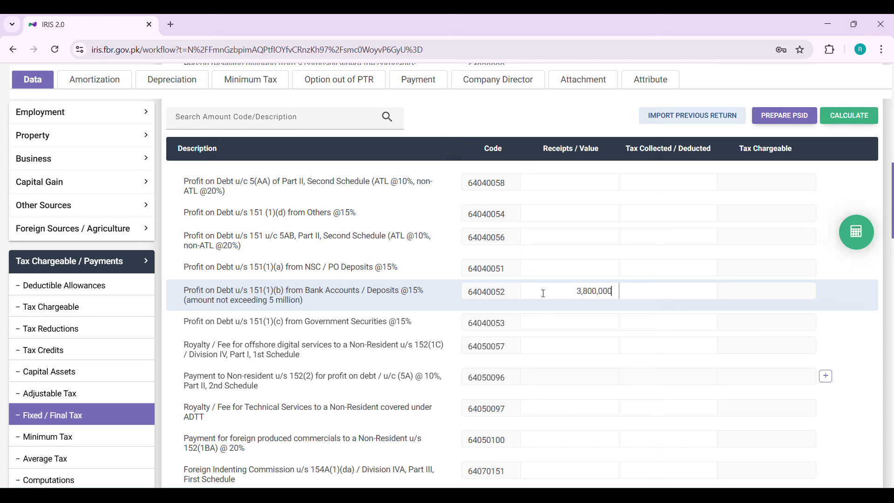
pyautogui.click(861, 233)
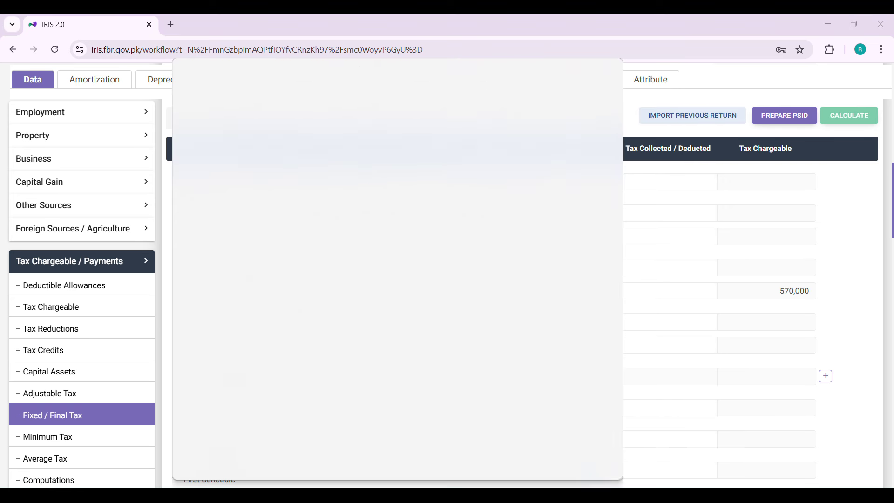
# Switch to Calculator and multiply 3800000 by 0.15 to work out the tax on the bank profit.
pyautogui.write('cal')
pyautogui.press('Return')
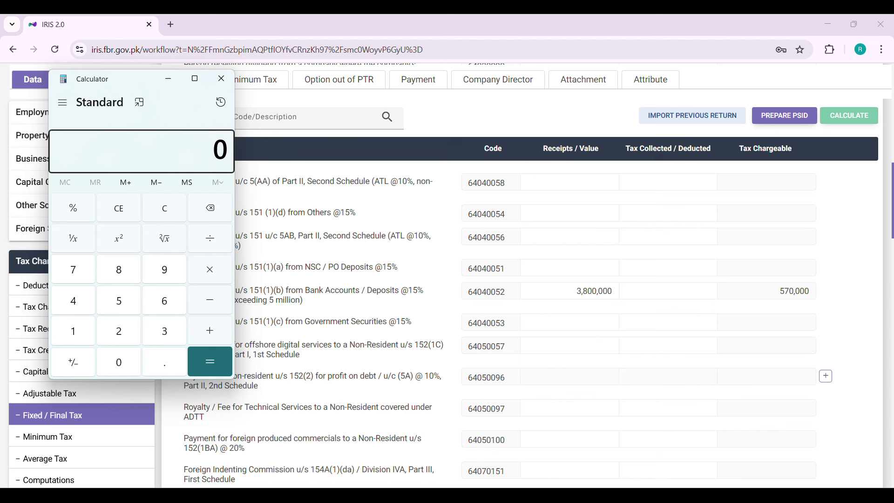
pyautogui.write('380000')
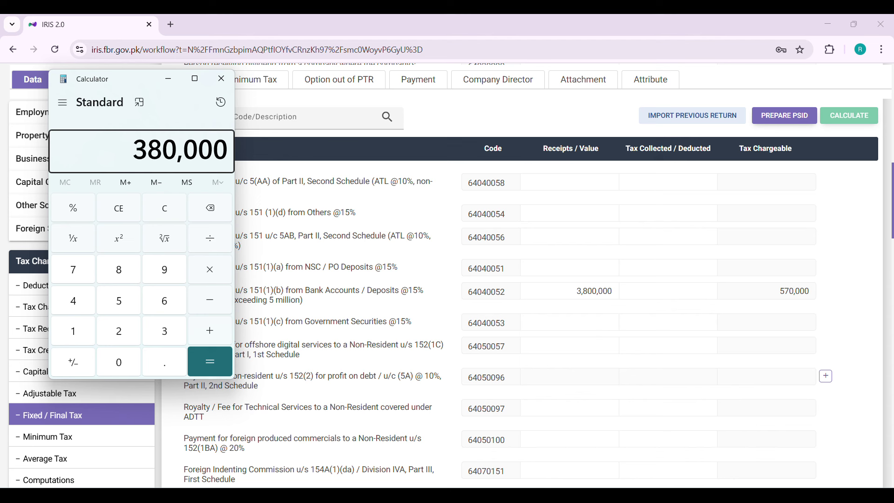
pyautogui.write('0')
pyautogui.write('*0.15')
pyautogui.press('Return')
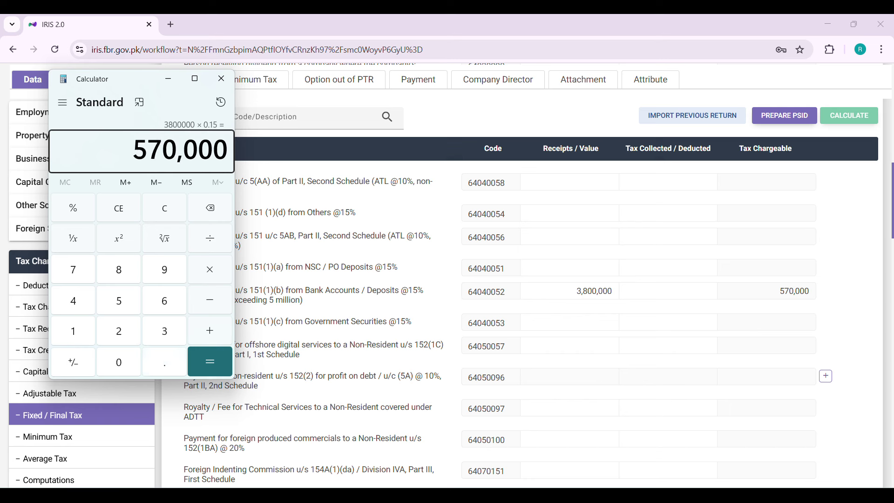
pyautogui.click(680, 288)
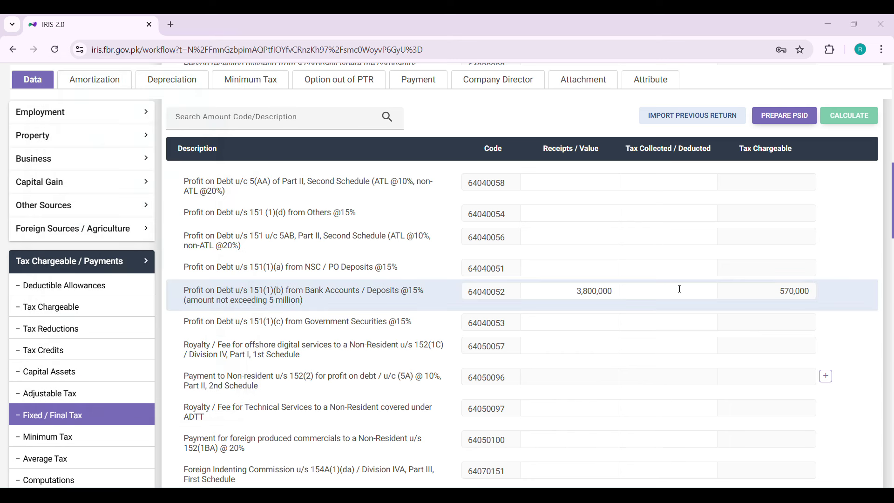
pyautogui.write('5700000')
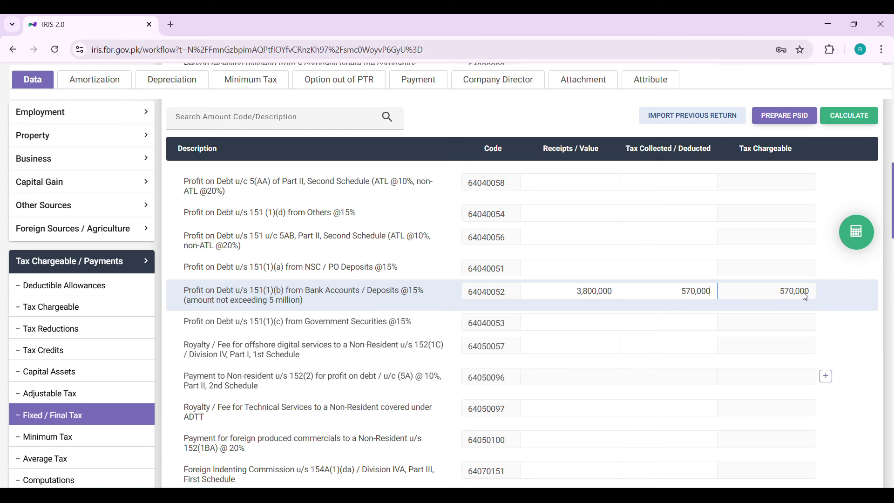
pyautogui.click(675, 293)
pyautogui.doubleClick(676, 292)
pyautogui.click(855, 240)
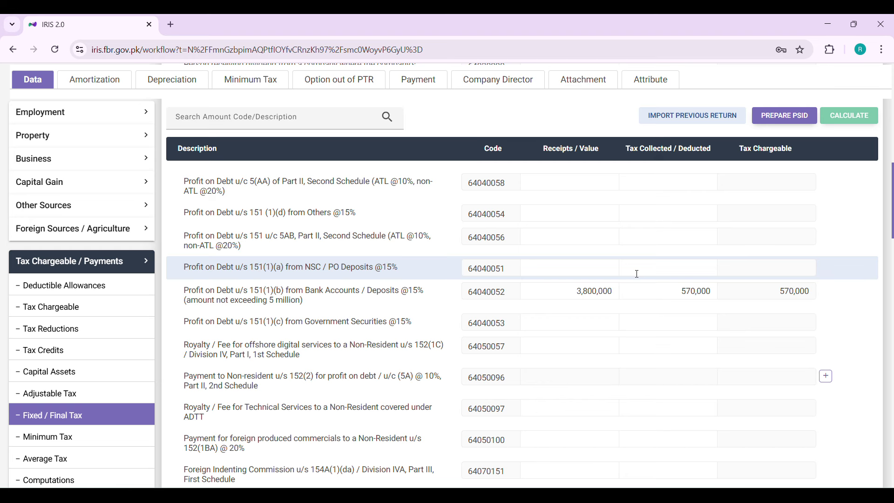
# Examine the Computations of the return, including the withholding, admitted, demanded and refundable income tax rows.
pyautogui.scroll(-3, 605, 317)
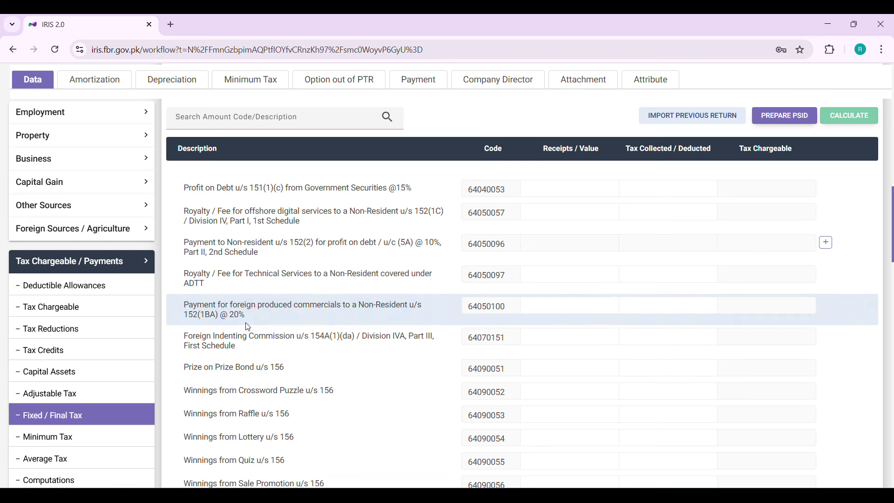
pyautogui.click(76, 481)
pyautogui.scroll(-10, 463, 315)
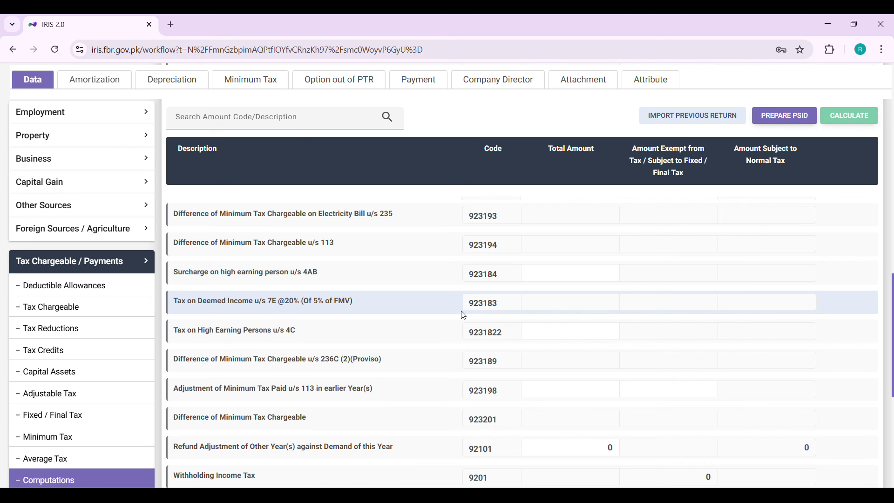
pyautogui.scroll(-1, 464, 315)
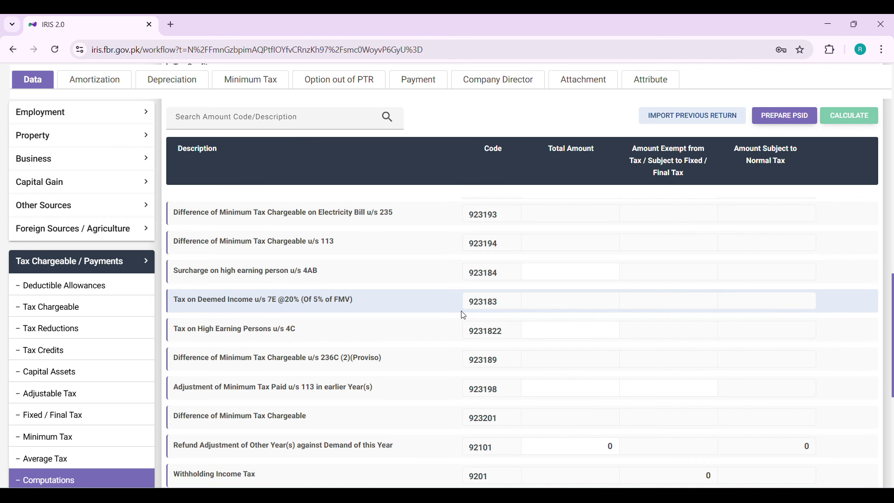
pyautogui.scroll(-5, 463, 316)
pyautogui.scroll(5, 464, 315)
pyautogui.scroll(-5, 464, 316)
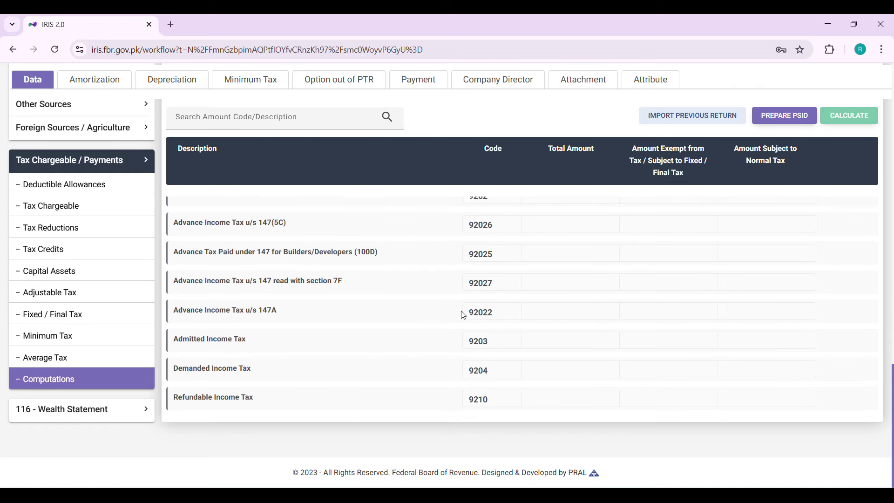
pyautogui.scroll(1, 464, 315)
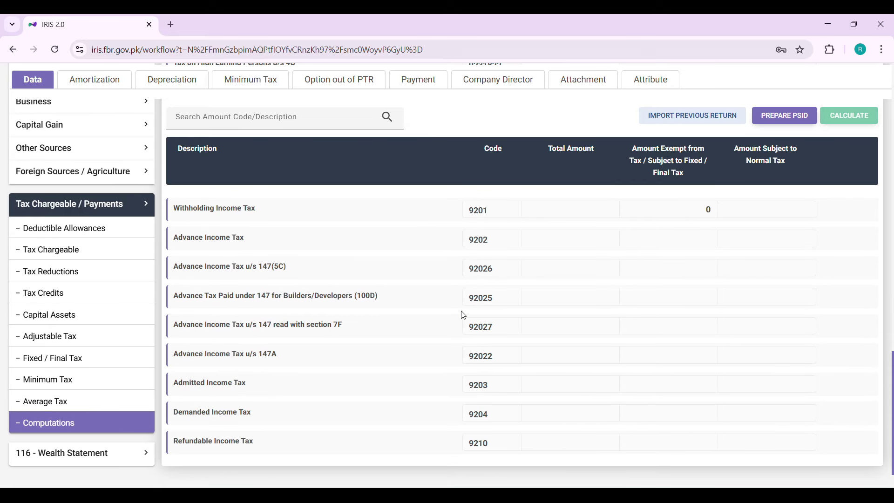
pyautogui.scroll(1, 464, 316)
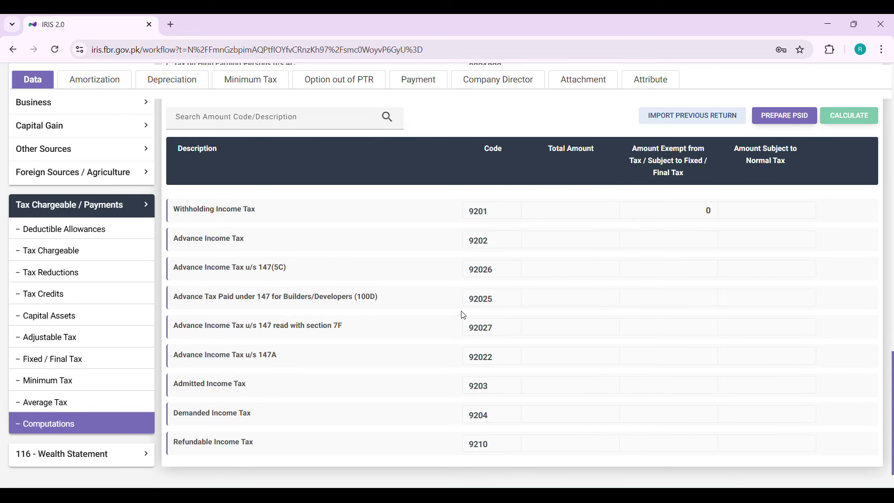
pyautogui.scroll(4, 463, 315)
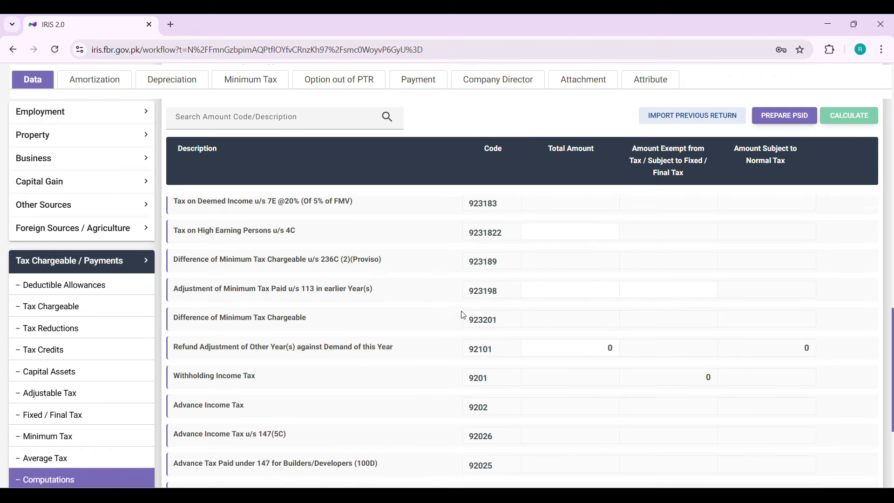
# Open the Salary section under Employment and select the total amount for Pay, Wages or Other Remuneration.
pyautogui.click(26, 112)
pyautogui.click(24, 139)
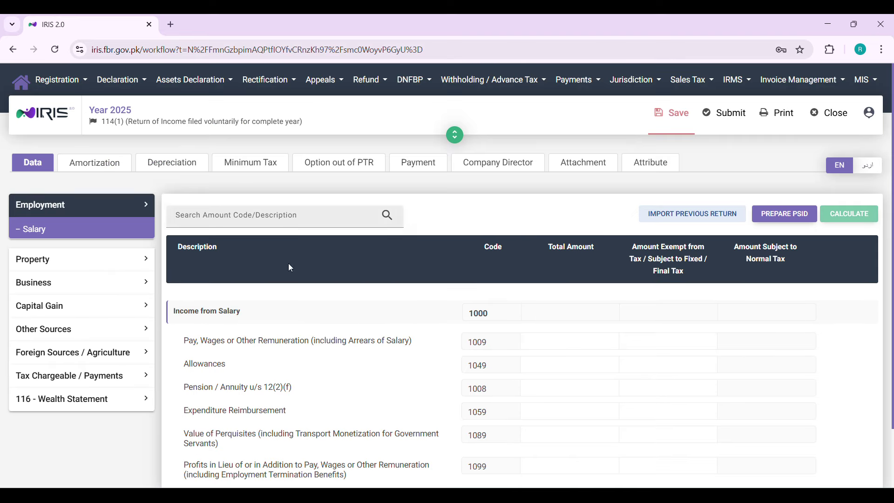
pyautogui.click(537, 344)
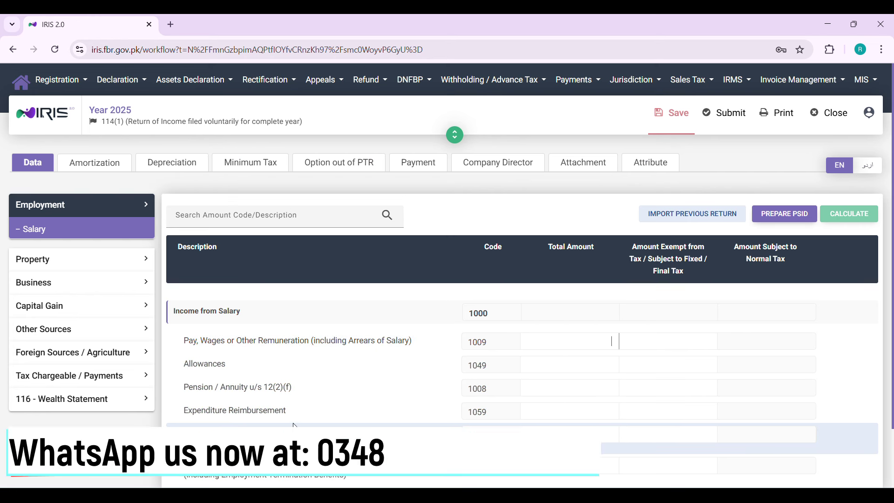
# Examine the inflows, outflows and unreconciled amount in the Wealth Statement's Reconciliation of Net Assets, including income subject to Final / Fixed Tax.
pyautogui.click(101, 399)
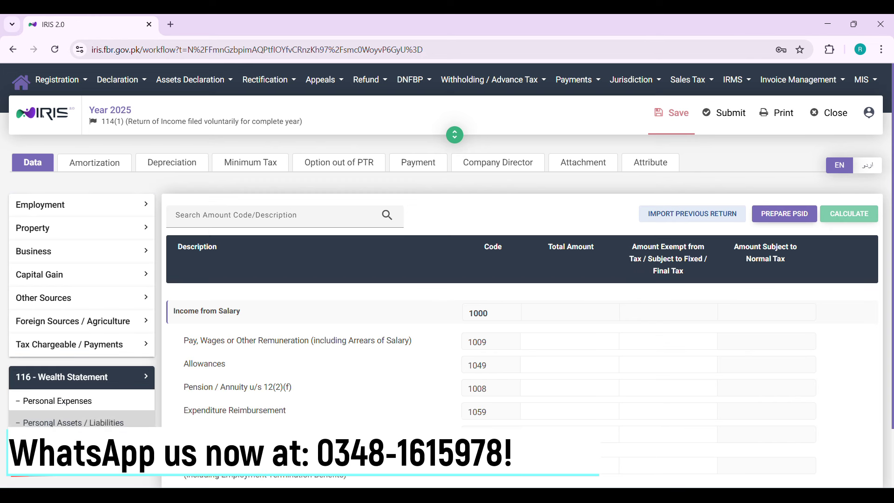
pyautogui.scroll(-1, 597, 420)
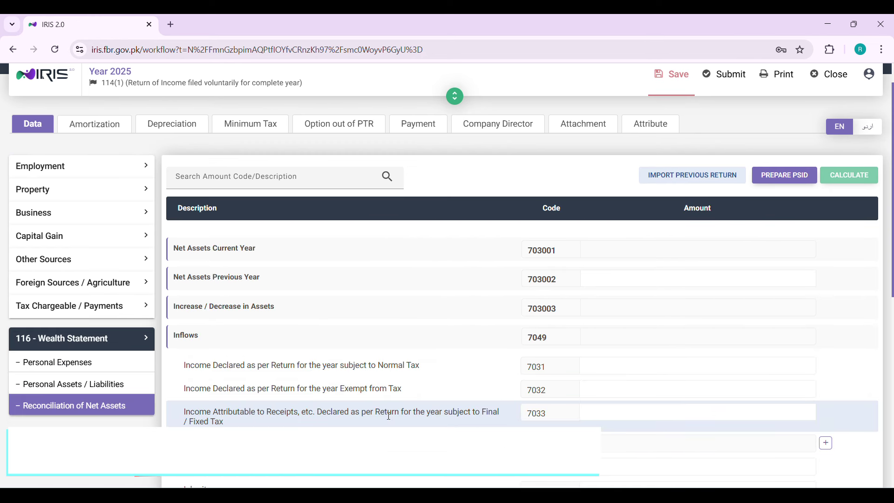
pyautogui.click(640, 412)
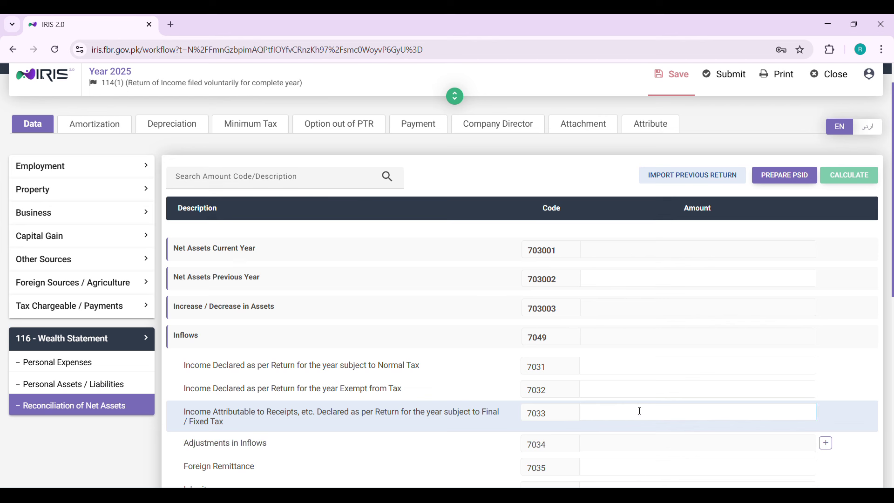
pyautogui.scroll(-5, 640, 411)
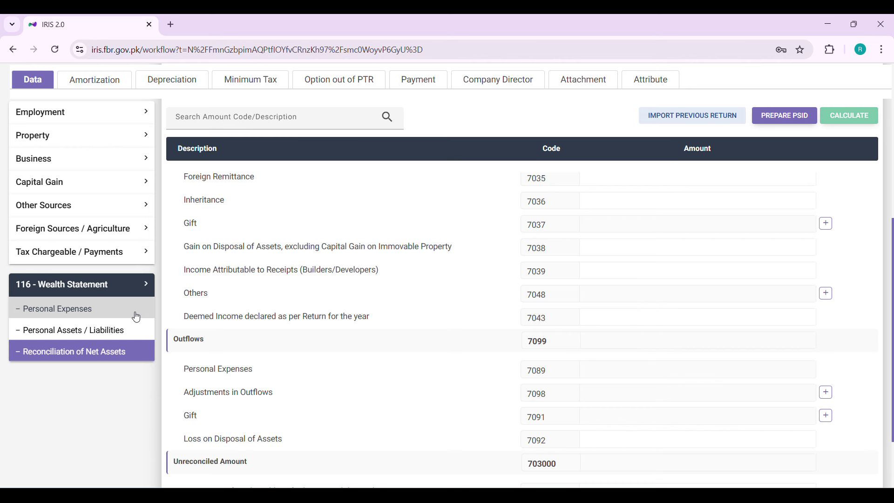
pyautogui.scroll(4, 675, 267)
pyautogui.scroll(-5, 676, 267)
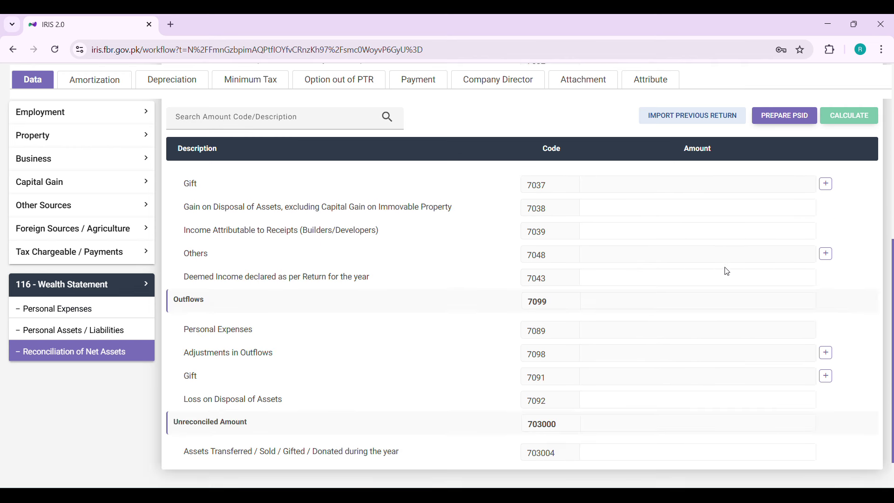
pyautogui.scroll(1, 639, 230)
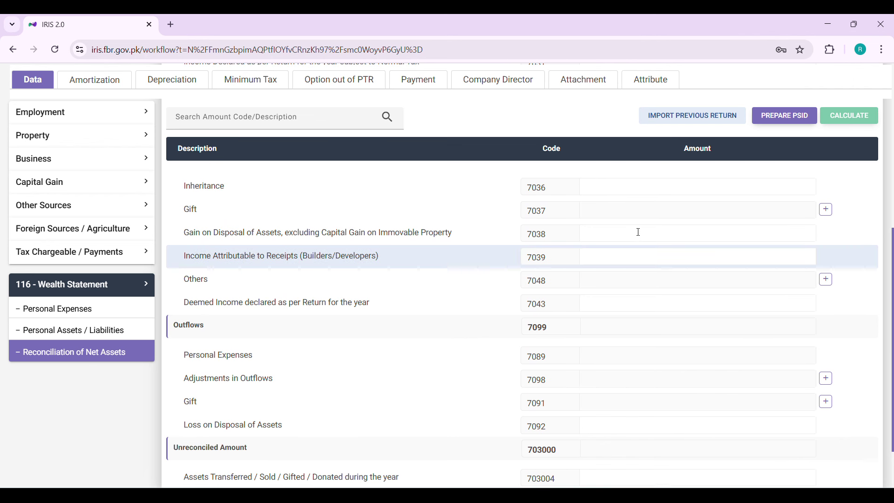
pyautogui.scroll(-2, 559, 354)
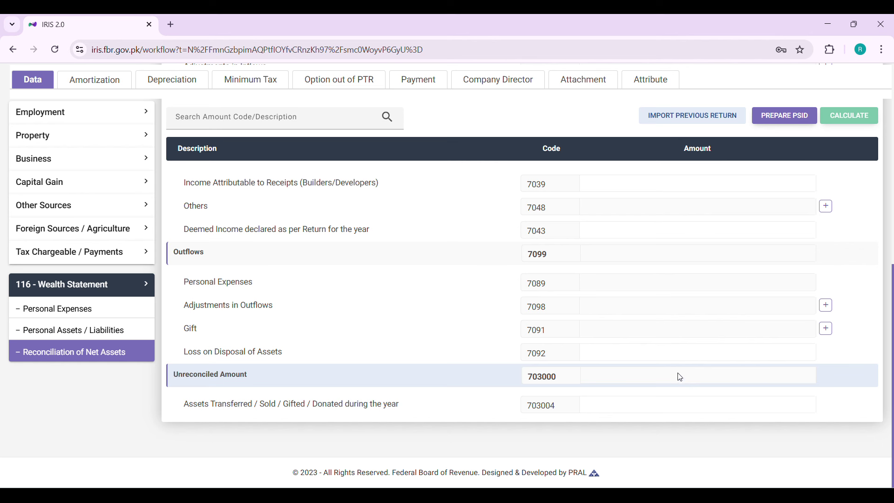
# In the Other Sources receipts, set the Profit on Debt total amount to 5,100,000 and calculate the return.
pyautogui.click(91, 264)
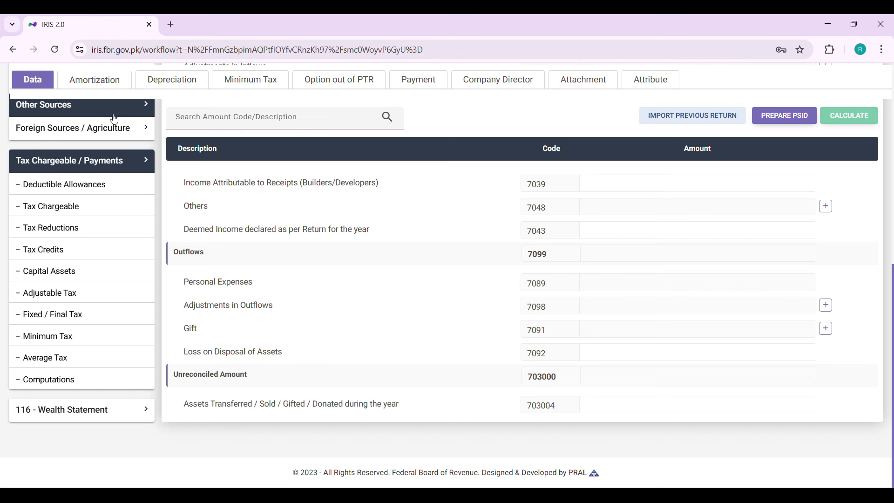
pyautogui.click(114, 117)
pyautogui.click(81, 247)
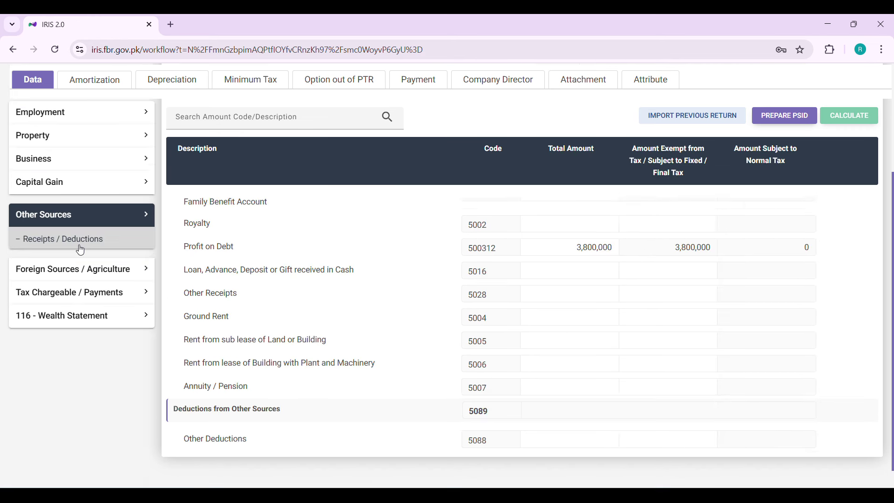
pyautogui.click(577, 424)
pyautogui.scroll(-2, 579, 424)
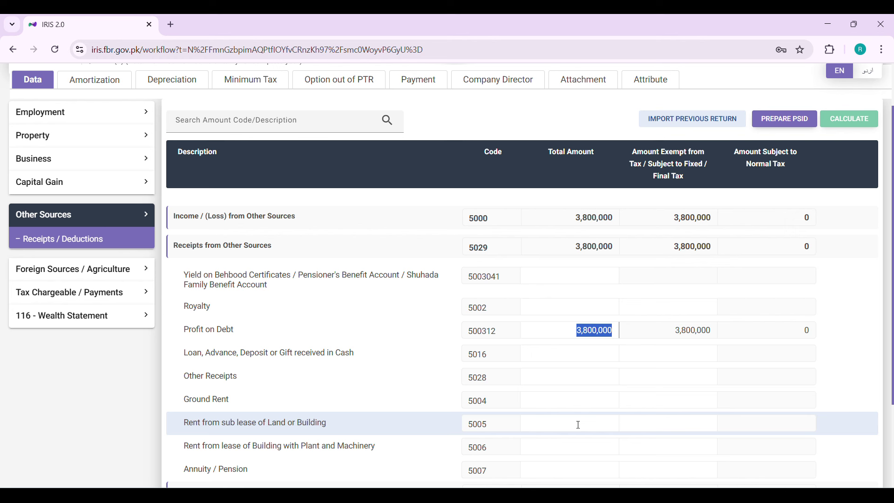
pyautogui.write('5100000')
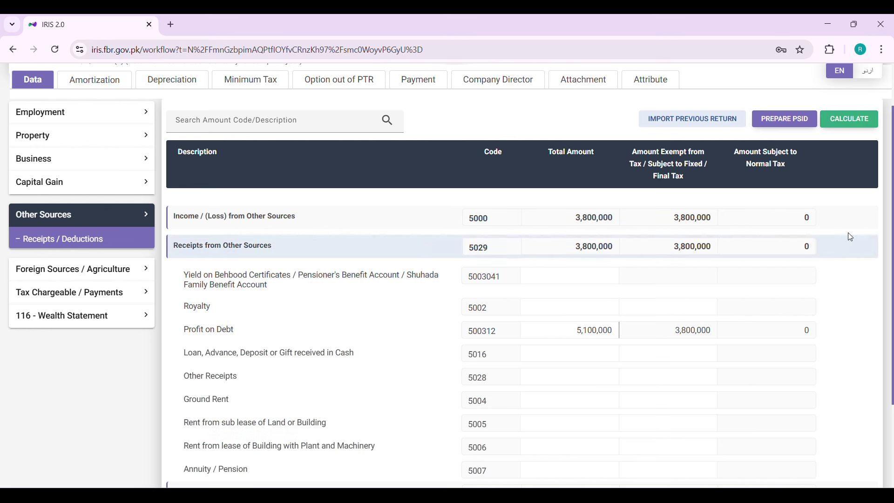
pyautogui.click(857, 122)
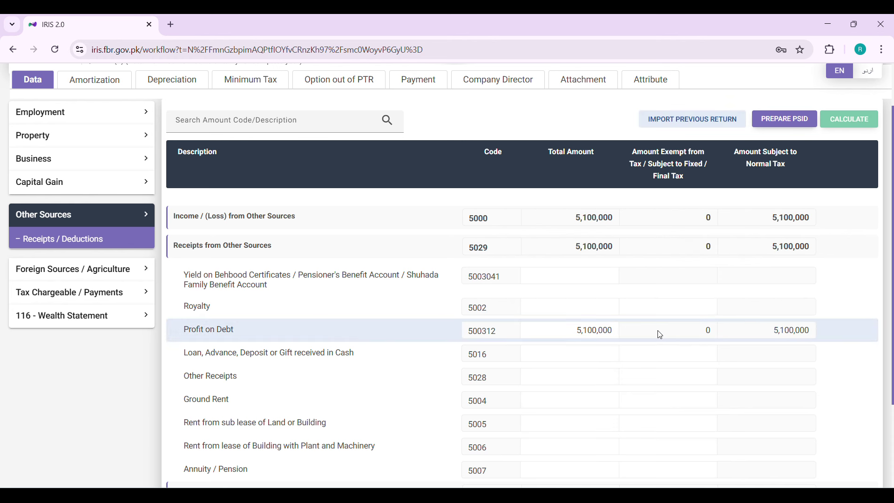
# Check the Tax Chargeable and Admitted Income Tax amounts in the Computations for the revised profit on debt.
pyautogui.click(765, 336)
pyautogui.click(150, 297)
pyautogui.scroll(-3, 74, 368)
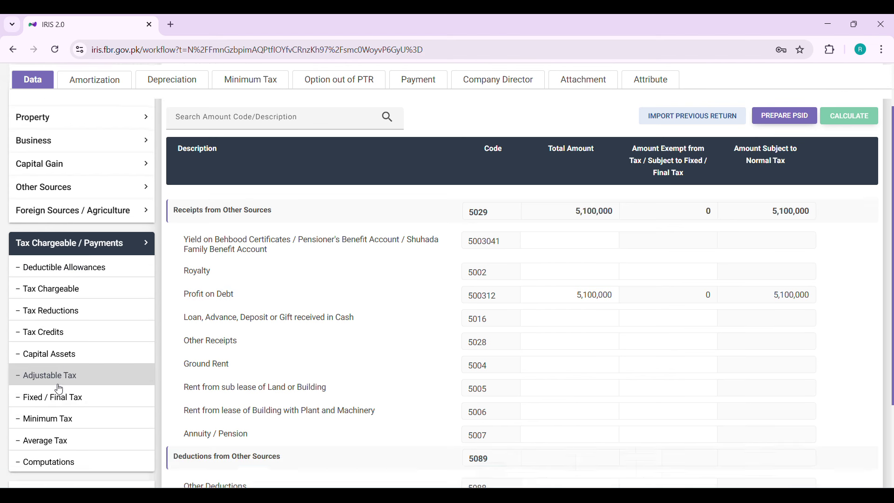
pyautogui.click(54, 440)
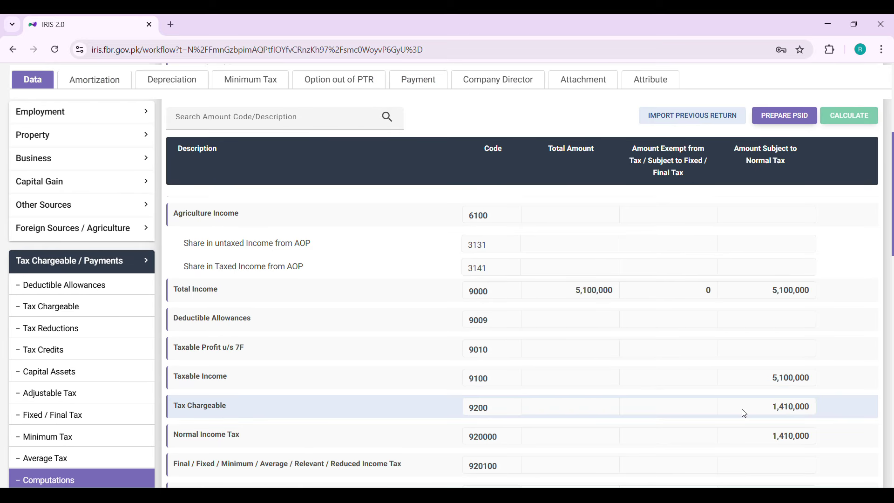
pyautogui.moveTo(775, 409); pyautogui.dragTo(810, 413)
pyautogui.scroll(-10, 811, 414)
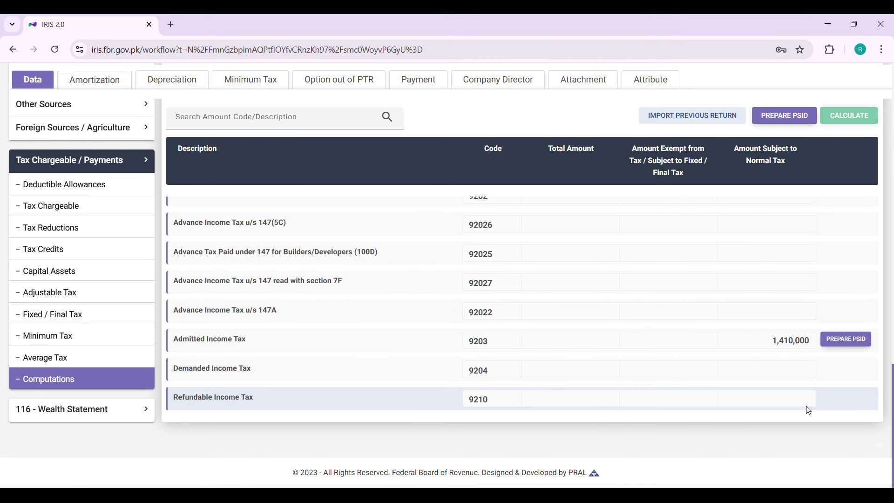
pyautogui.moveTo(768, 340); pyautogui.dragTo(814, 345)
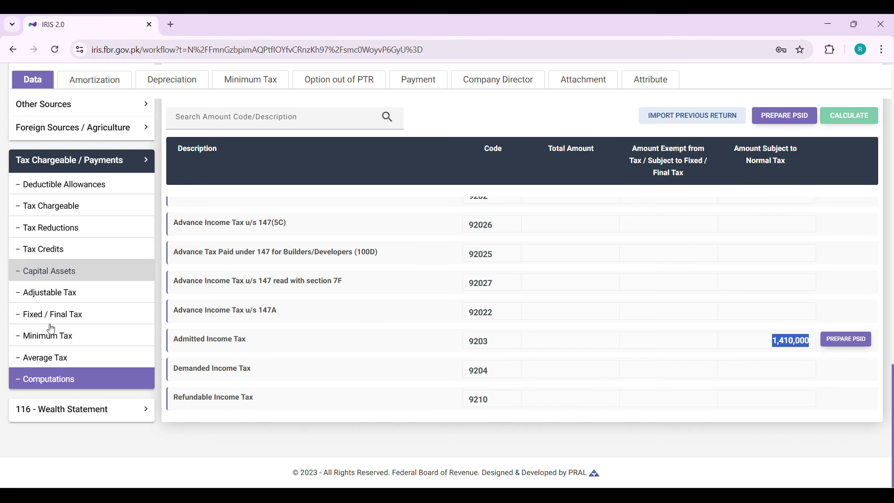
pyautogui.click(69, 317)
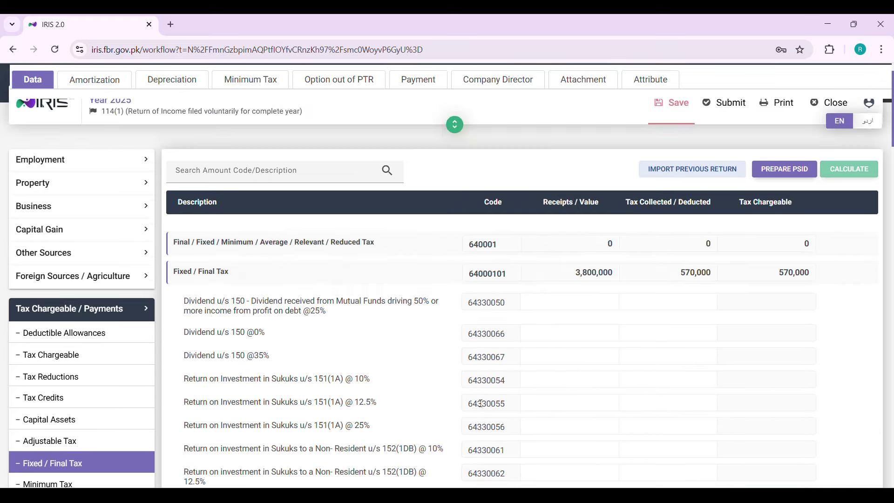
pyautogui.scroll(-6, 579, 365)
pyautogui.click(590, 288)
pyautogui.hotkey('ctrl', 'a')
pyautogui.press('BackSpace')
pyautogui.click(679, 289)
pyautogui.hotkey('ctrl', 'a')
pyautogui.press('BackSpace')
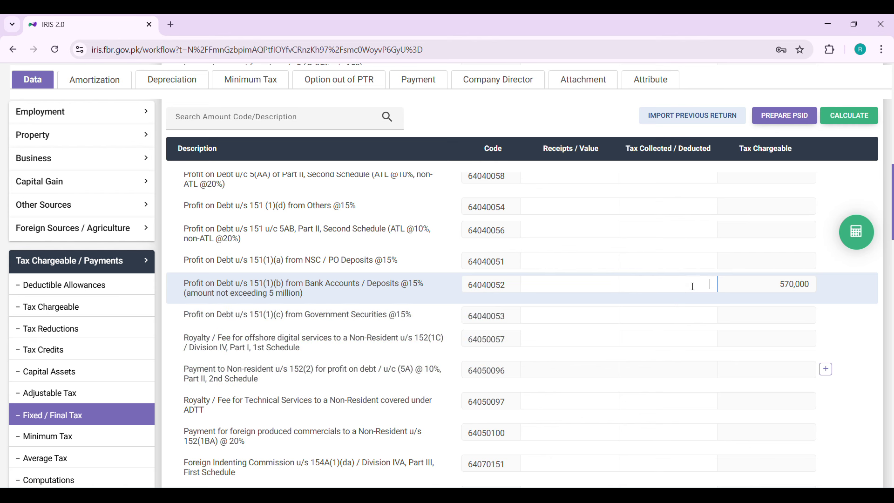
pyautogui.click(852, 238)
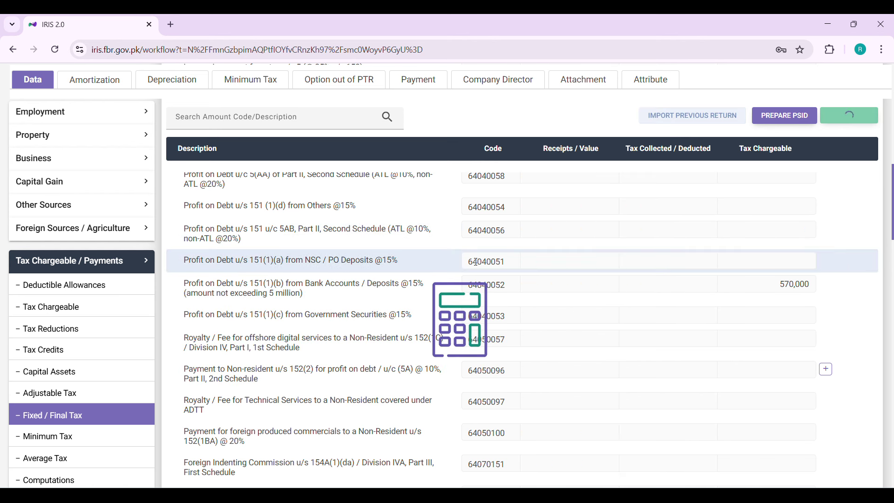
pyautogui.click(74, 404)
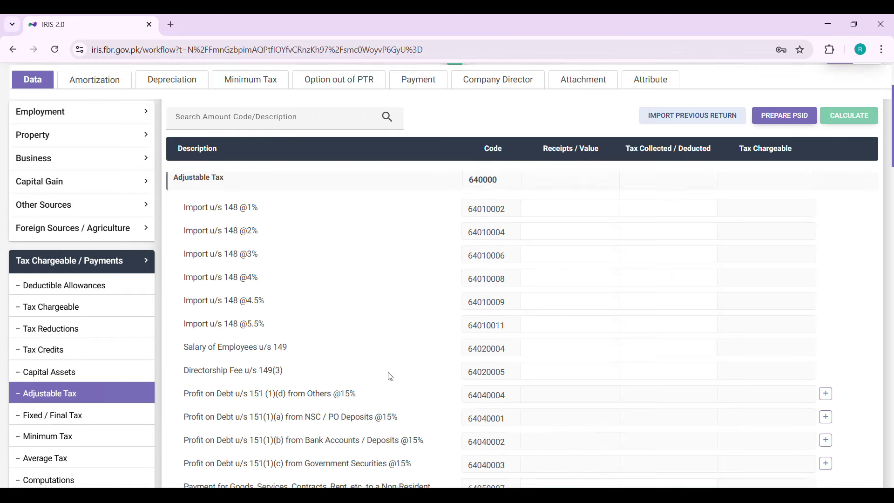
pyautogui.scroll(-2, 409, 351)
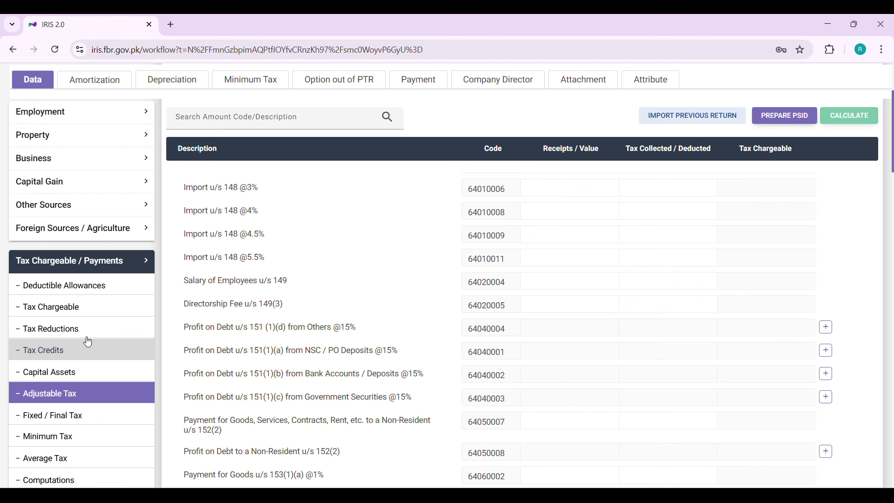
pyautogui.doubleClick(252, 327)
pyautogui.tripleClick(252, 328)
pyautogui.doubleClick(258, 374)
pyautogui.tripleClick(257, 374)
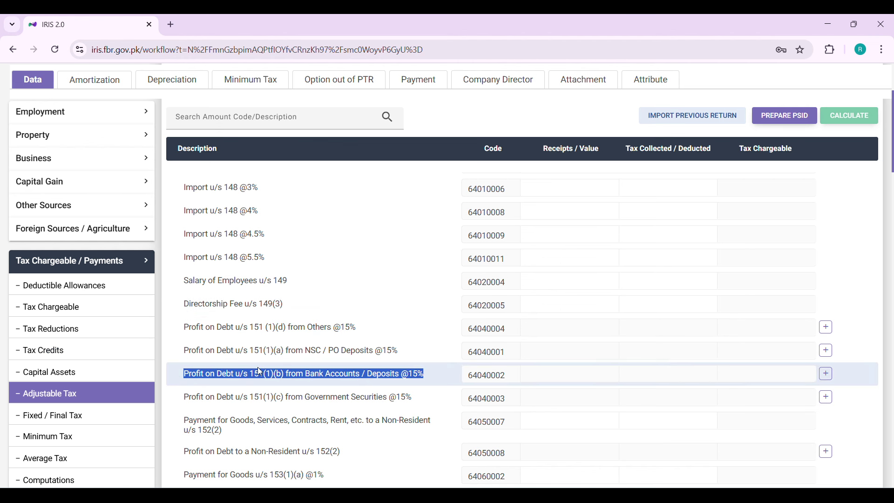
pyautogui.click(585, 375)
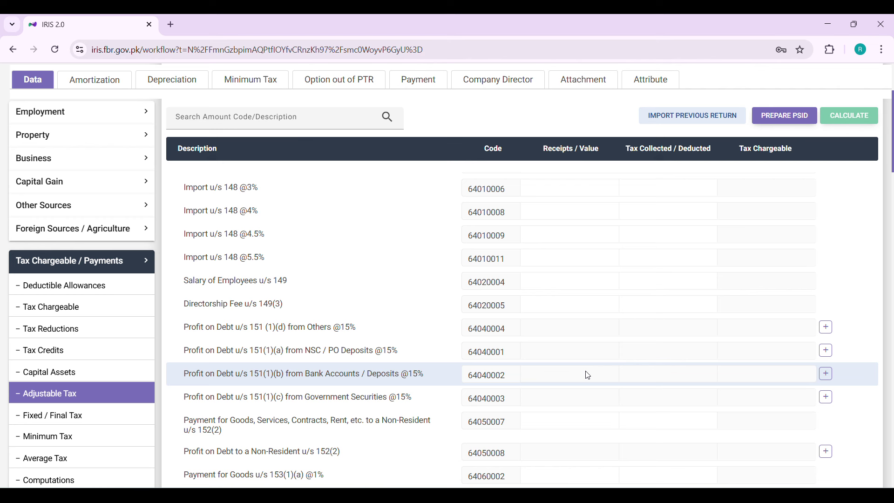
pyautogui.click(827, 375)
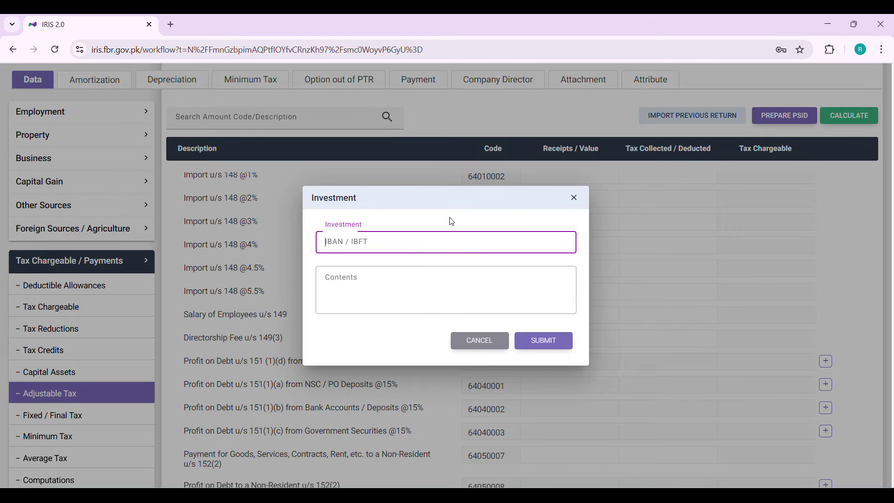
pyautogui.write('HBL')
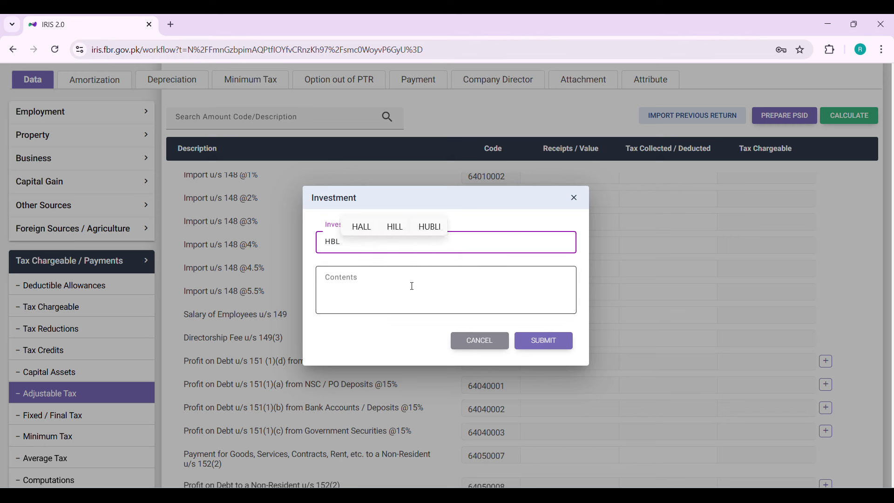
pyautogui.click(412, 287)
pyautogui.write('1')
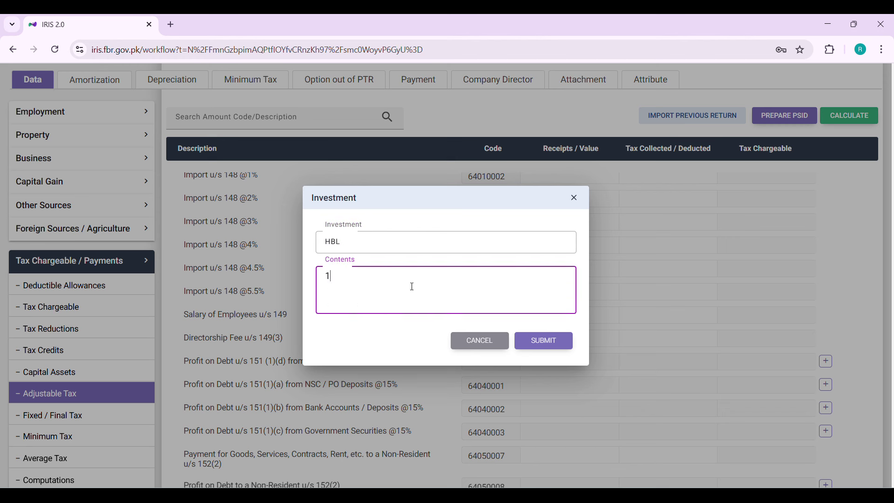
pyautogui.write('23')
pyautogui.click(551, 350)
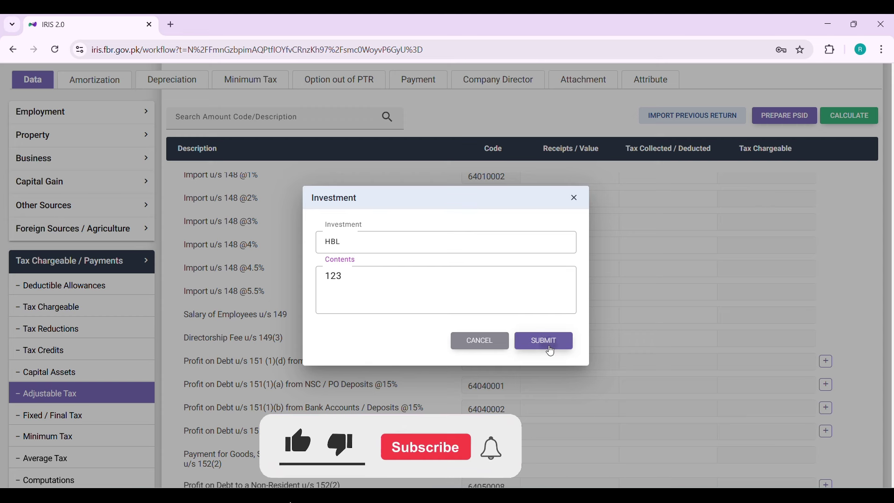
pyautogui.scroll(-3, 572, 277)
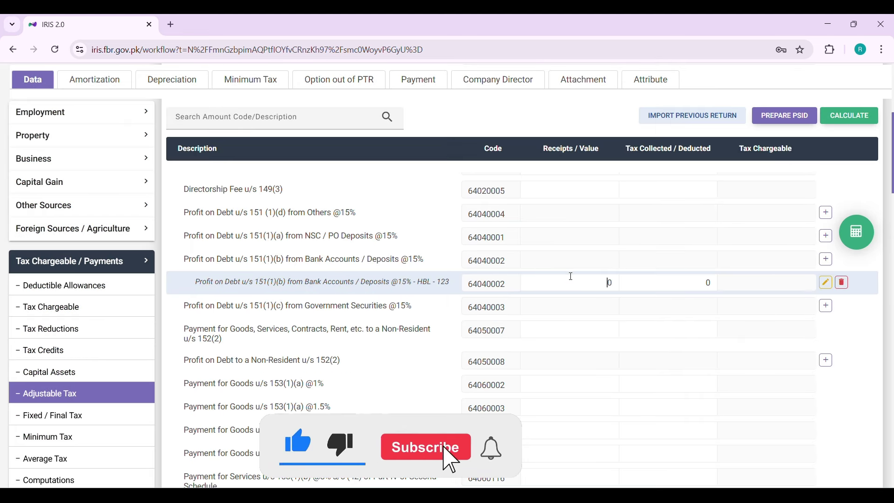
pyautogui.press('Tab')
pyautogui.click(589, 287)
pyautogui.write('75')
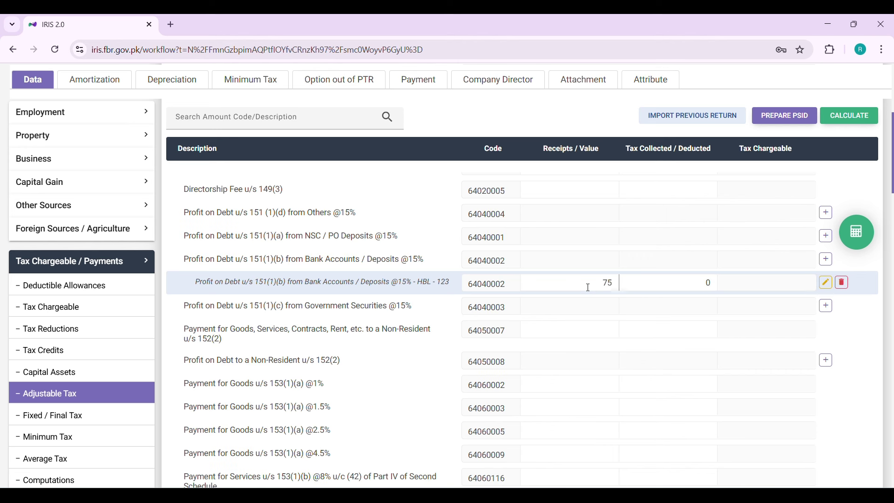
pyautogui.press('BackSpace')
pyautogui.press('BackSpace')
pyautogui.write('2500000')
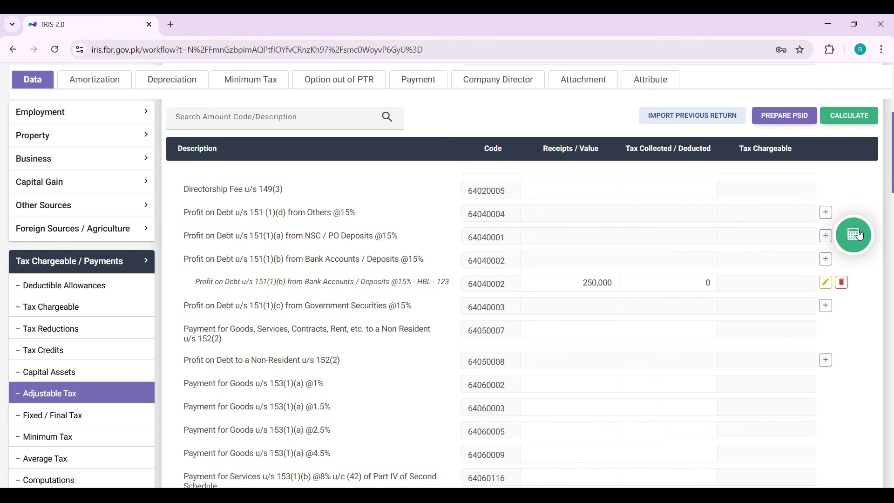
pyautogui.press('BackSpace')
pyautogui.press('BackSpace')
pyautogui.press('BackSpace')
pyautogui.press('BackSpace')
pyautogui.press('BackSpace')
pyautogui.press('BackSpace')
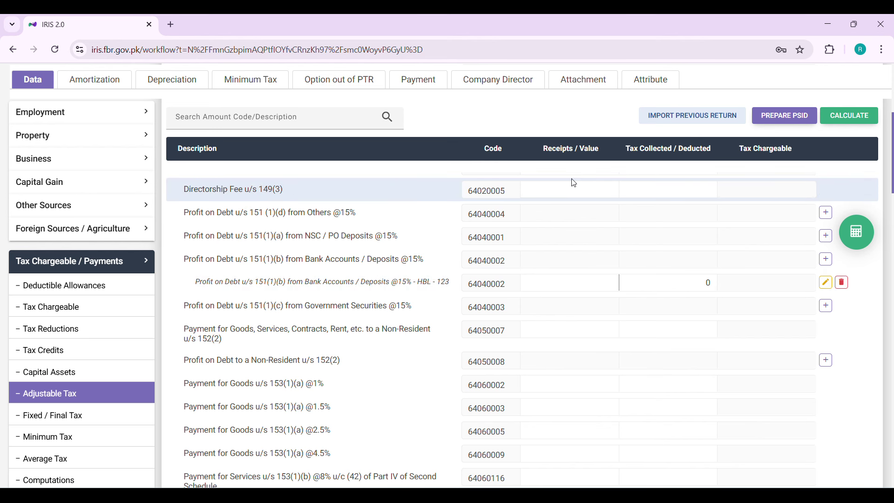
# Set the Tax Collected / Deducted of the HBL profit on debt entry to 250,000 and calculate the return.
pyautogui.click(660, 286)
pyautogui.press('BackSpace')
pyautogui.write('250,000')
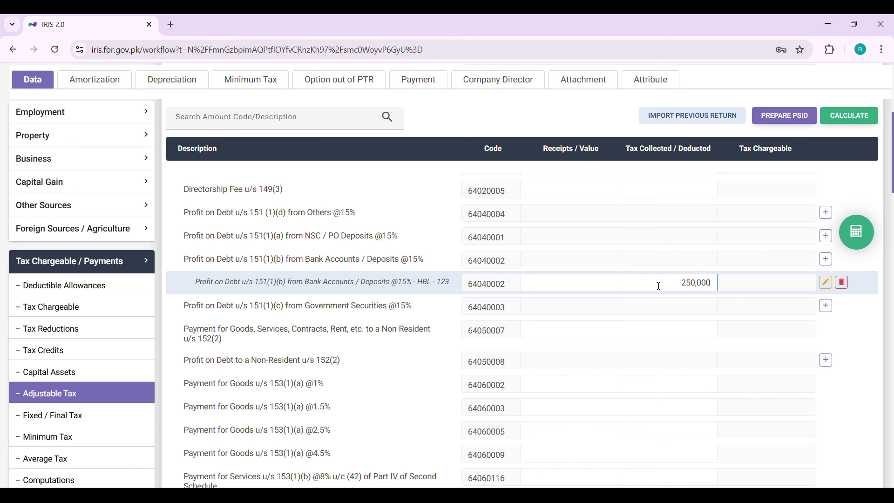
pyautogui.click(844, 242)
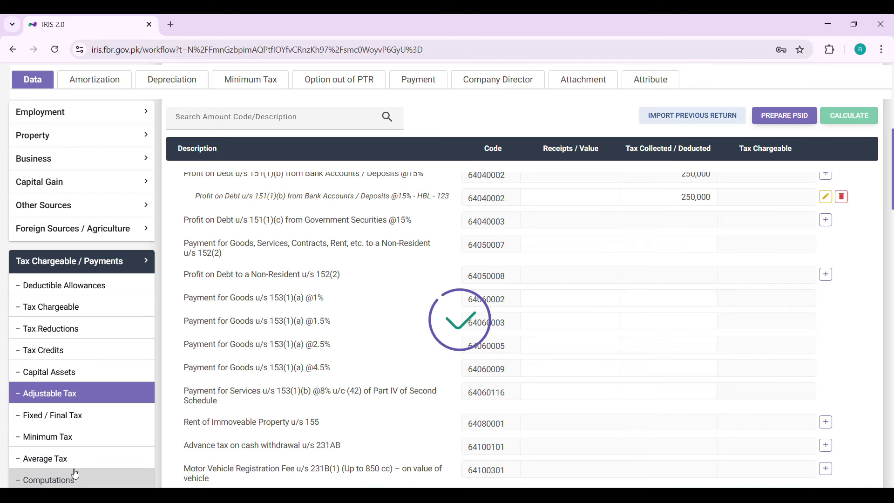
# Examine the Taxable Income, Tax Chargeable and Admitted Income Tax amounts in the Computations after adding the deducted tax.
pyautogui.scroll(-3, 515, 370)
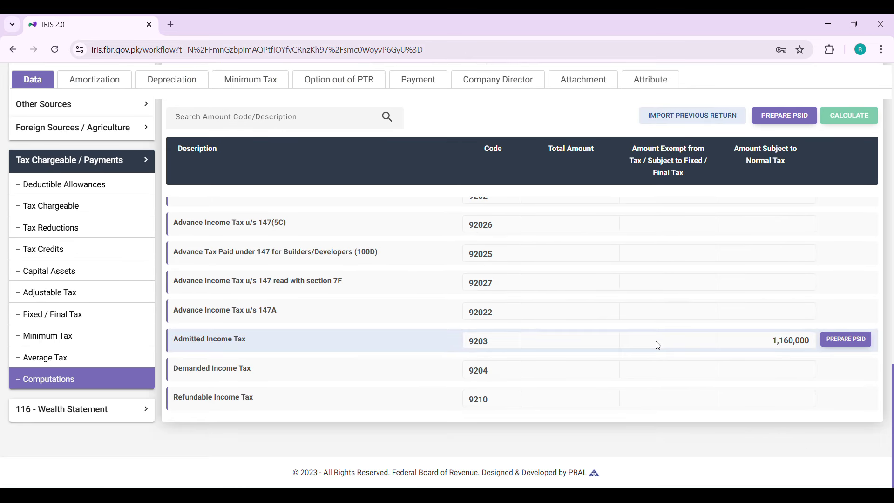
pyautogui.scroll(8, 735, 306)
pyautogui.scroll(6, 735, 306)
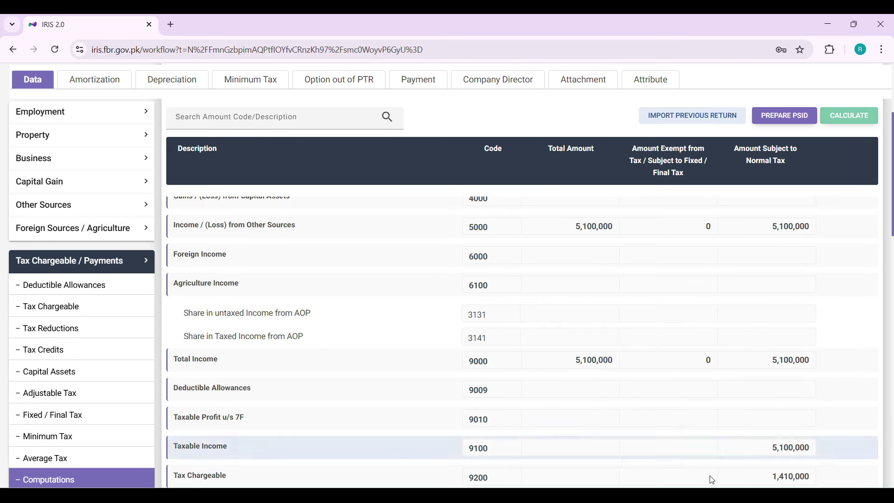
pyautogui.scroll(-2, 726, 457)
pyautogui.scroll(-10, 773, 410)
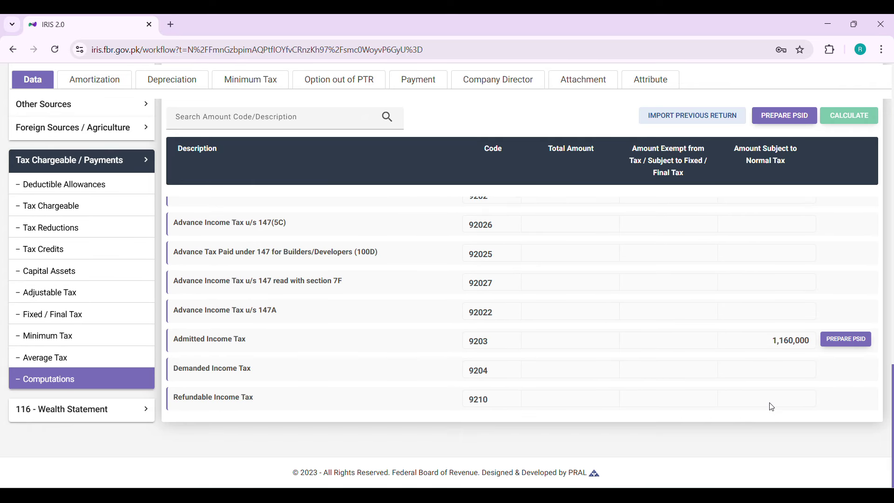
pyautogui.click(760, 347)
pyautogui.scroll(12, 610, 300)
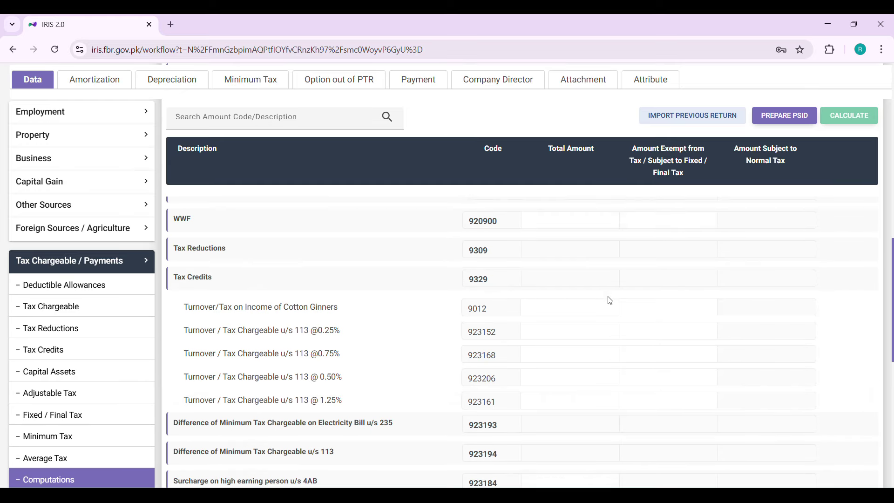
pyautogui.scroll(-6, 610, 300)
pyautogui.scroll(-3, 610, 300)
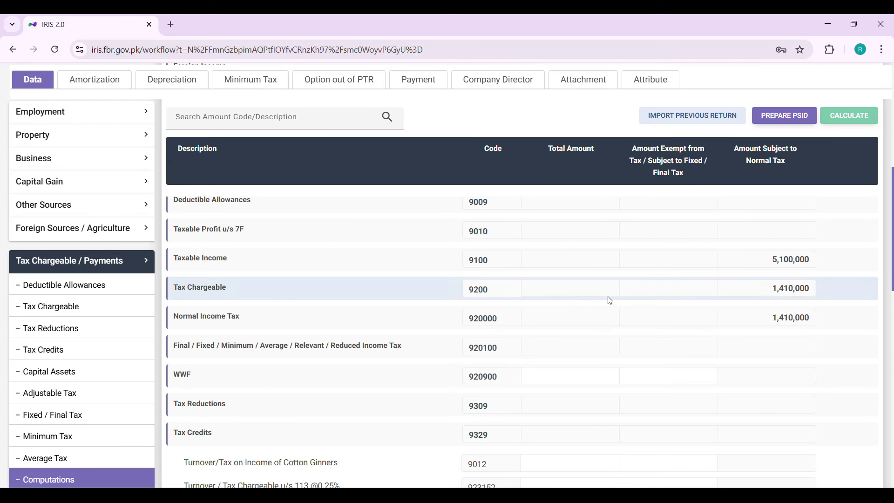
pyautogui.scroll(-10, 363, 306)
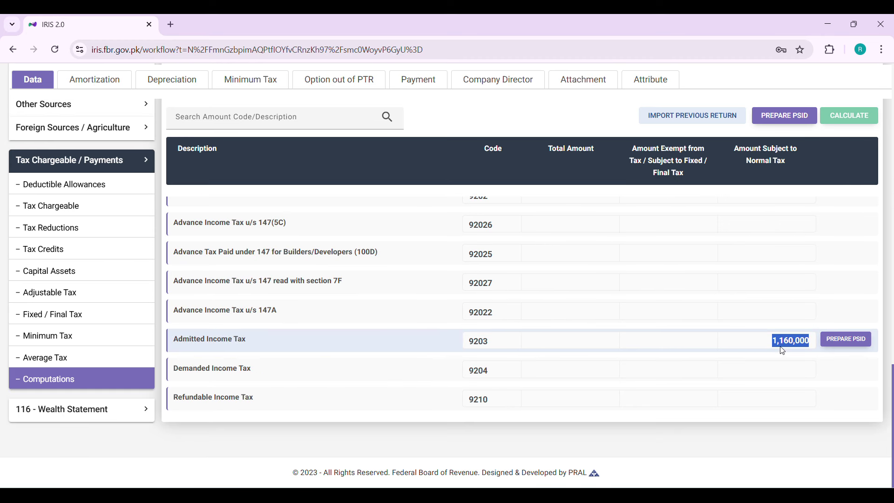
pyautogui.click(778, 349)
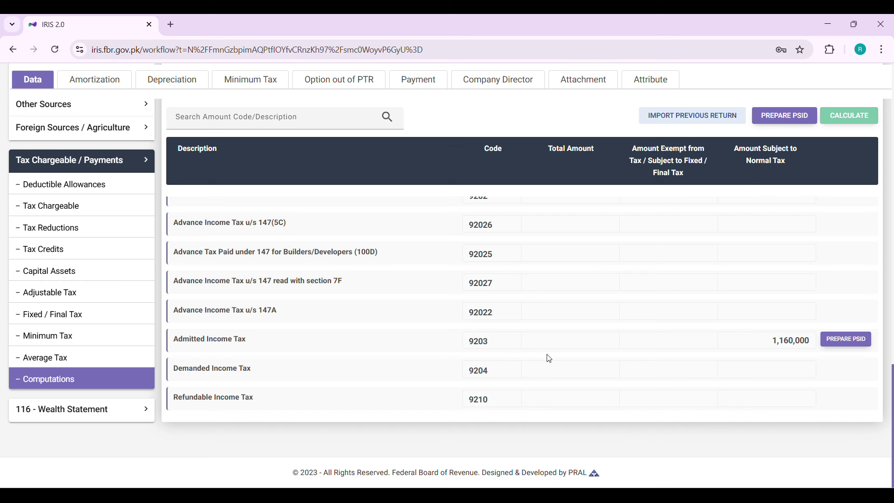
# In the Reconciliation of Net Assets, set Income Declared subject to Normal Tax to 5,100,000, calculate and check the Unreconciled Amount.
pyautogui.click(73, 411)
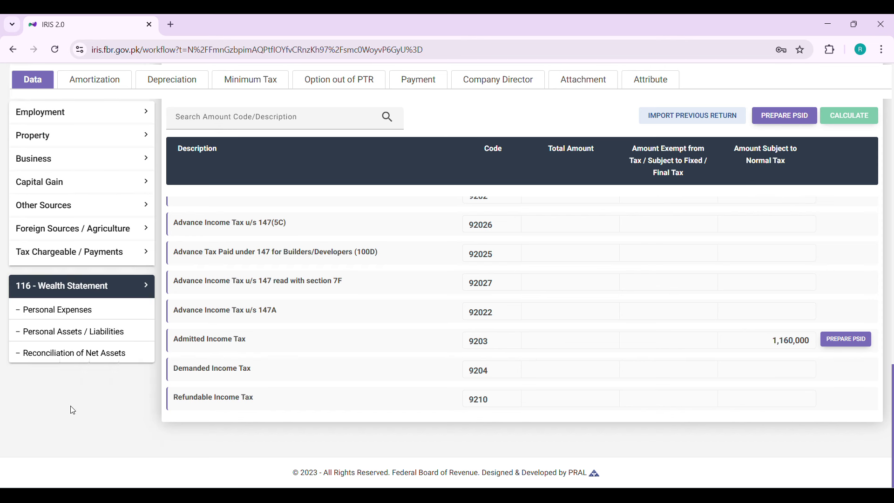
pyautogui.click(94, 355)
pyautogui.scroll(-4, 315, 397)
pyautogui.scroll(2, 553, 305)
pyautogui.click(626, 299)
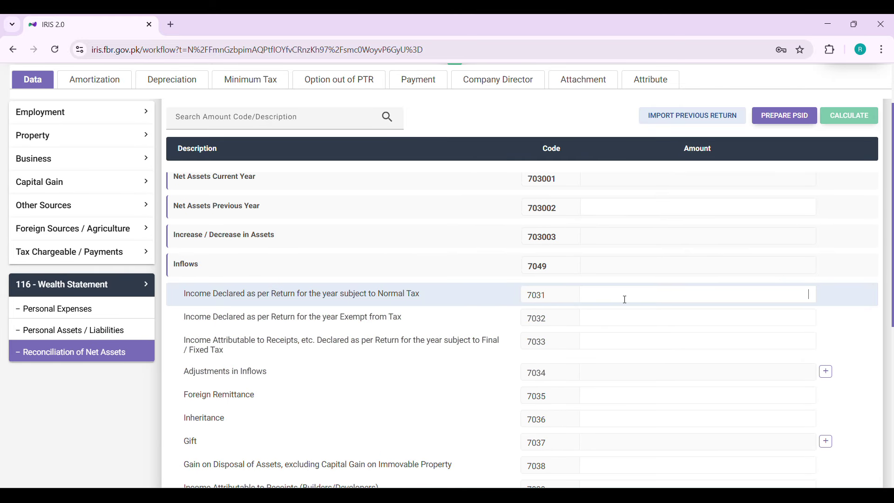
pyautogui.write('5,100,000')
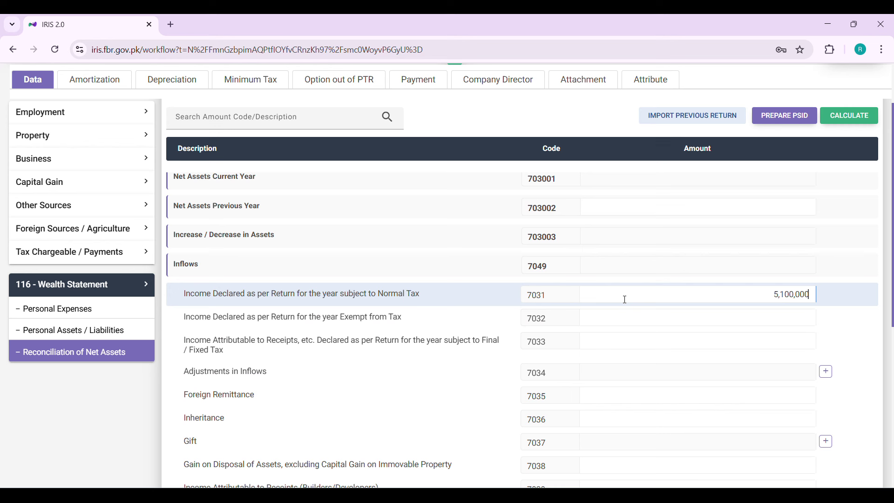
pyautogui.click(857, 122)
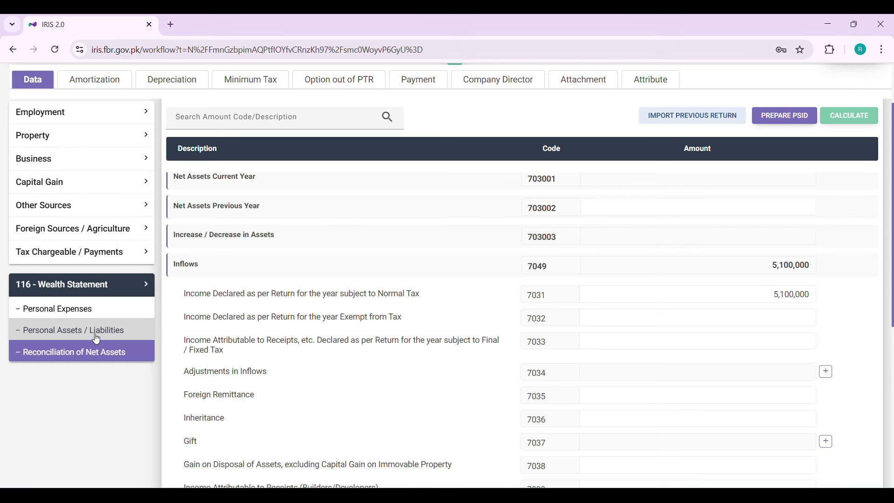
pyautogui.scroll(-6, 539, 281)
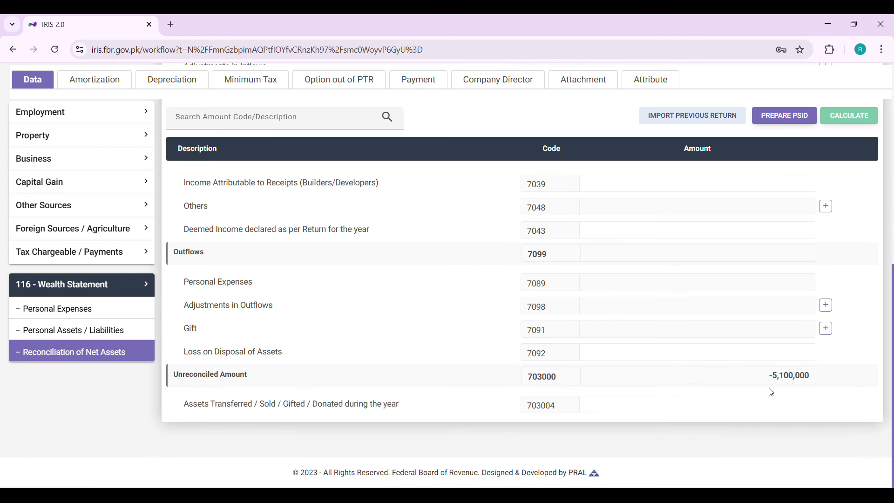
pyautogui.scroll(1, 772, 392)
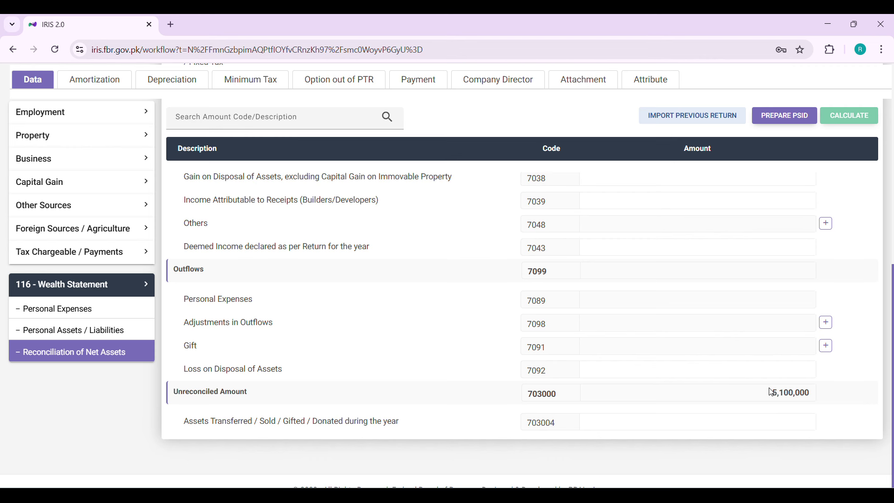
pyautogui.scroll(5, 771, 393)
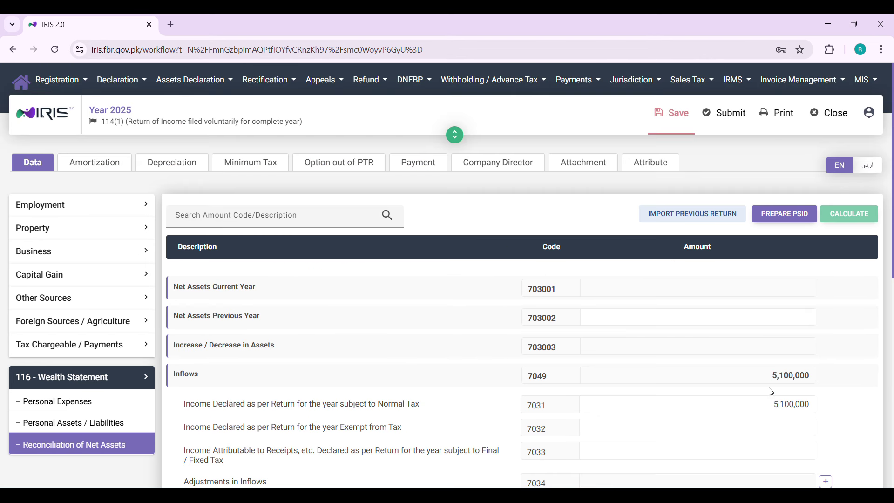
# Open the Salary section under Employment, then save the return and try to submit it.
pyautogui.click(78, 208)
pyautogui.click(87, 228)
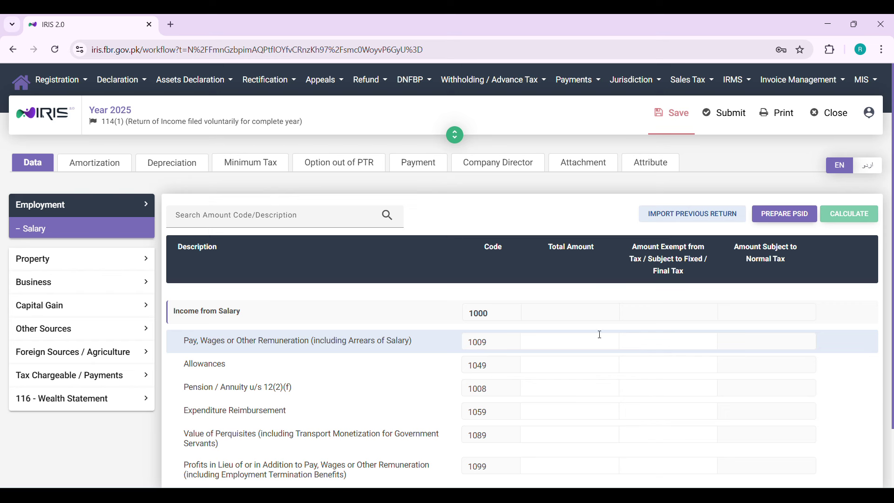
pyautogui.click(680, 125)
pyautogui.click(723, 124)
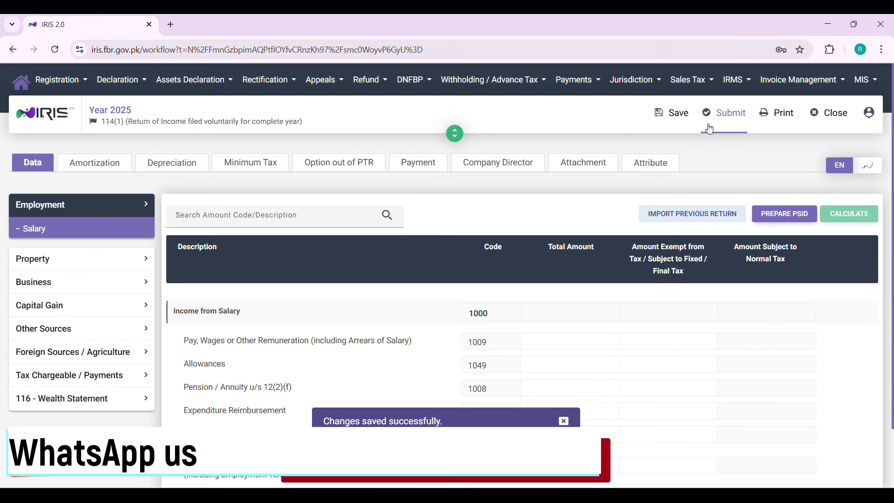
# In the Wealth Statement's Personal Expenses, set Other Personal / Household Expenses to 0 and calculate.
pyautogui.click(60, 403)
pyautogui.click(60, 399)
pyautogui.scroll(-8, 442, 409)
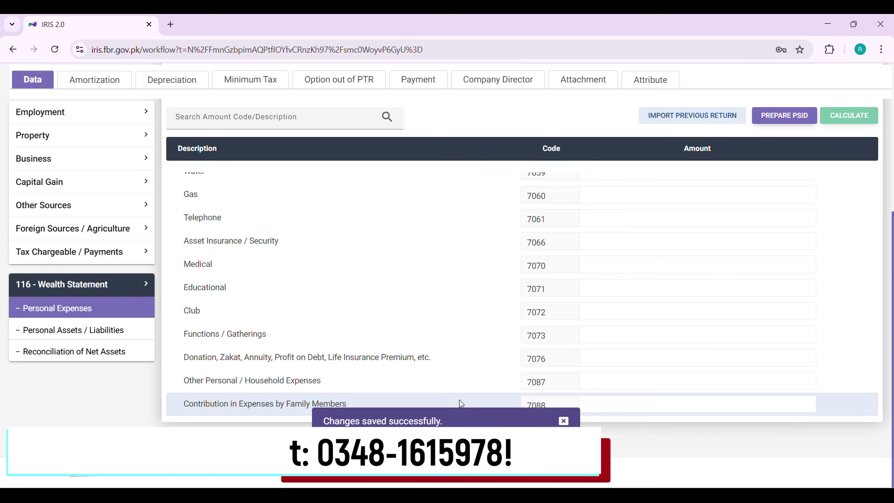
pyautogui.click(739, 380)
pyautogui.write('0')
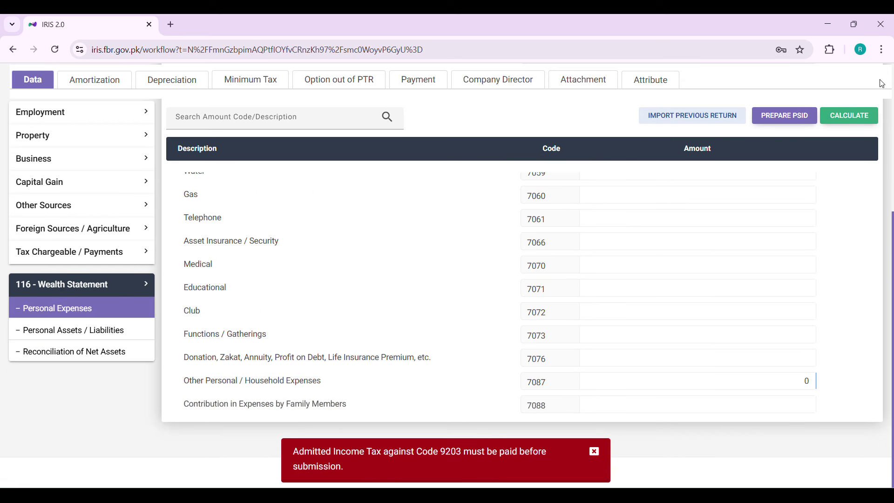
pyautogui.click(846, 112)
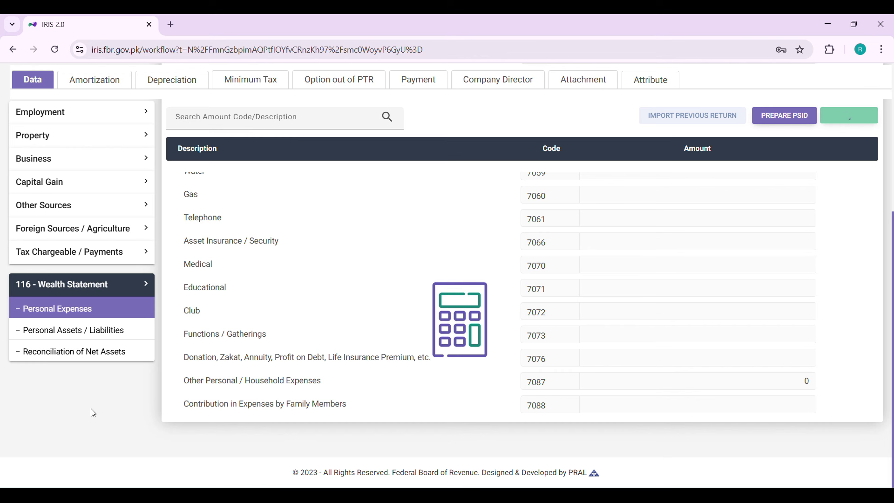
# Set Net Assets Previous Year to 0 in the Reconciliation of Net Assets.
pyautogui.click(124, 352)
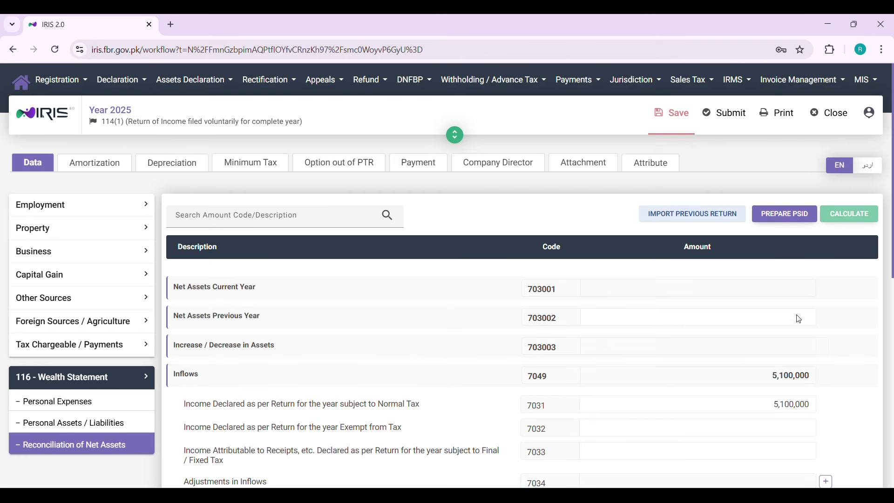
pyautogui.click(792, 316)
pyautogui.write('0')
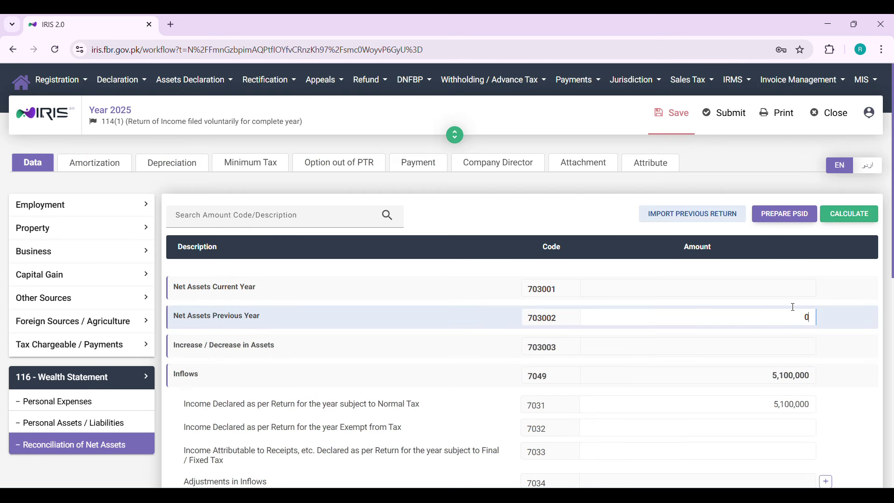
# Recalculate the Reconciliation of Net Assets, save the changes and try to submit the return.
pyautogui.click(862, 215)
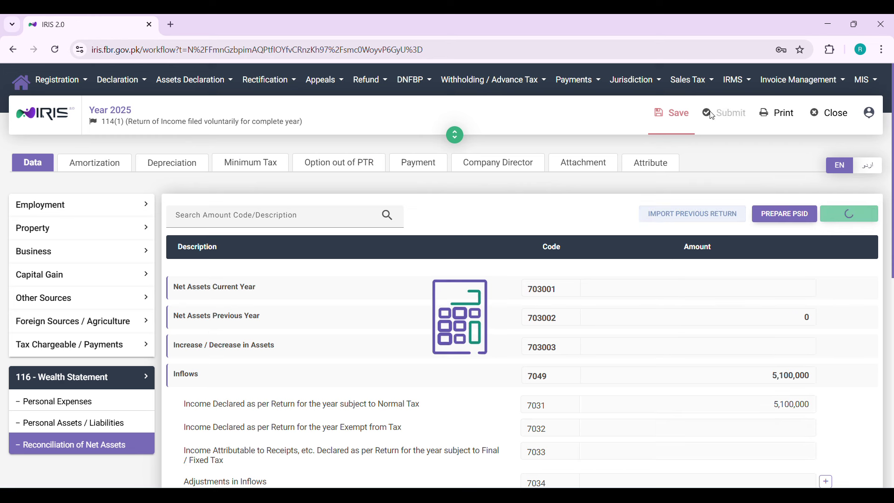
pyautogui.click(665, 124)
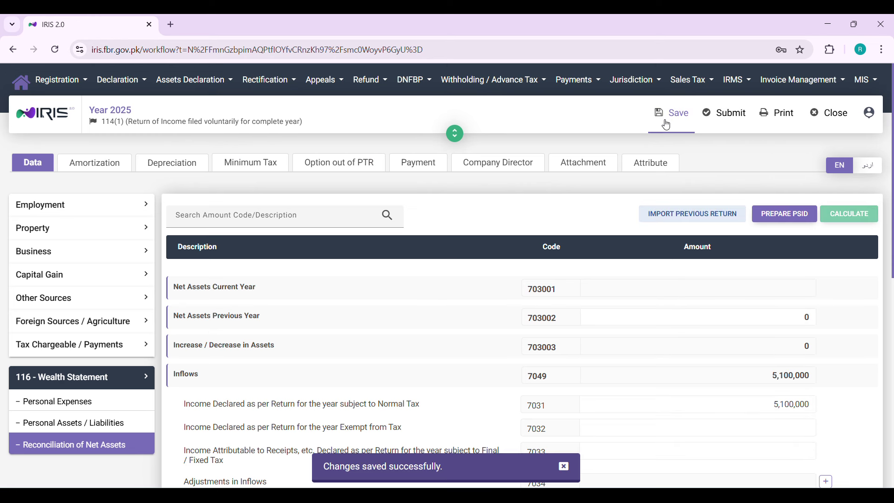
pyautogui.click(727, 130)
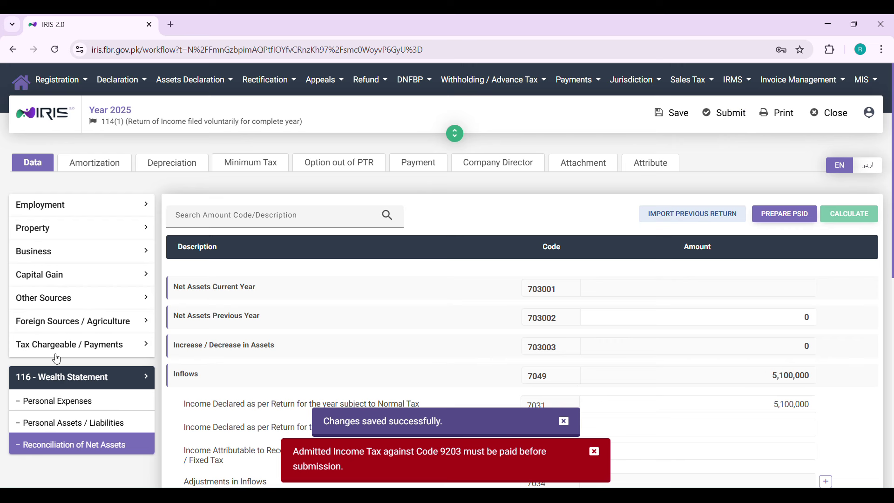
# Open Computations under Tax Chargeable / Payments and review the Admitted Income Tax (code 9203) and the income rows.
pyautogui.click(83, 347)
pyautogui.scroll(-4, 83, 347)
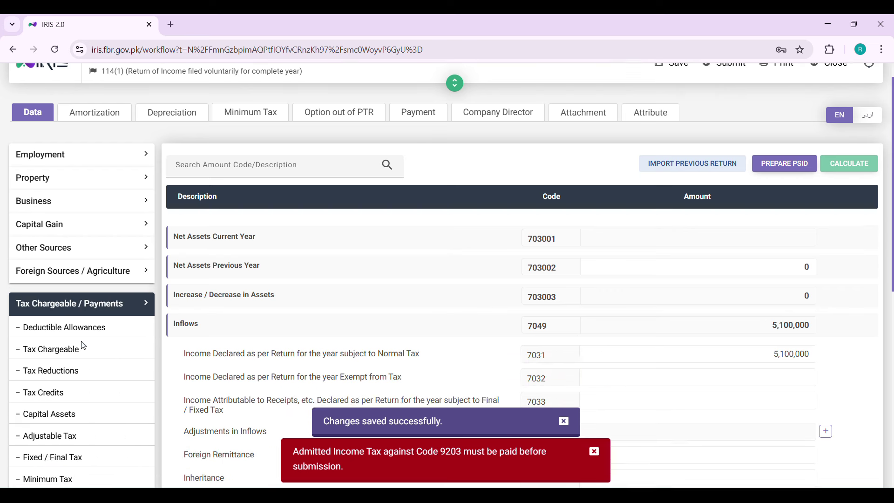
pyautogui.click(83, 480)
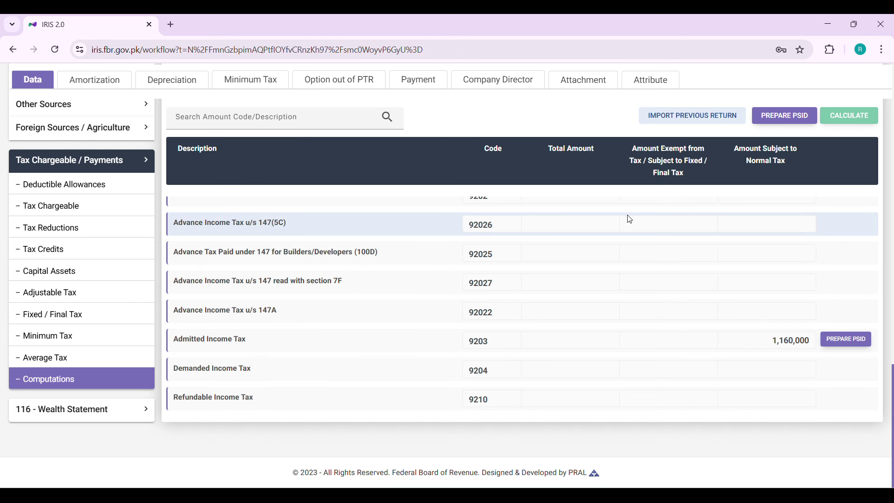
pyautogui.scroll(12, 629, 219)
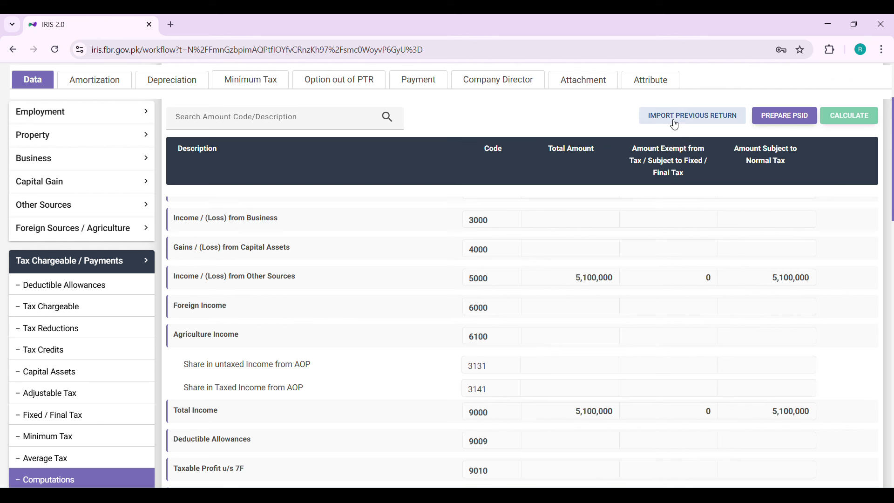
# View the Residence Status options in the return's attributes, then go back to the return data.
pyautogui.click(638, 82)
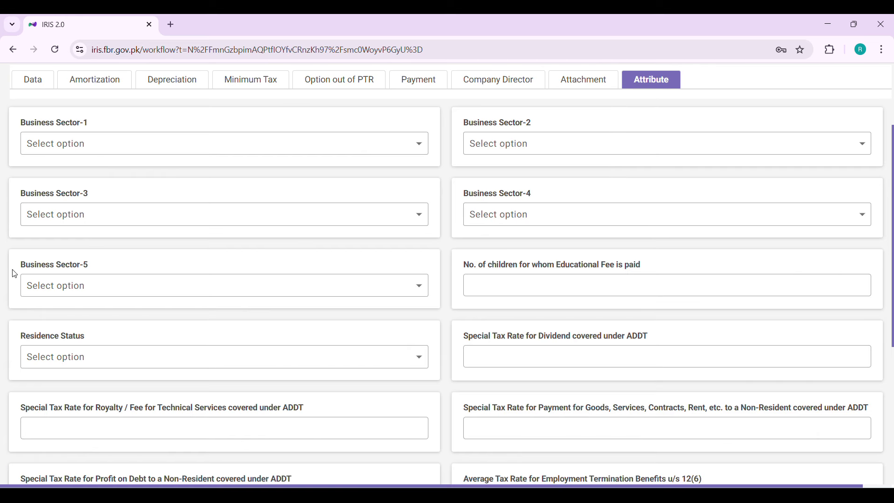
pyautogui.click(267, 363)
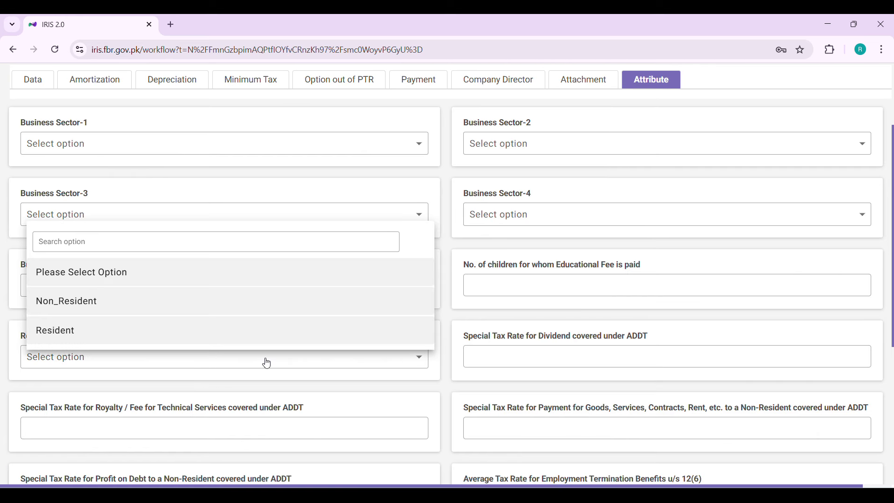
pyautogui.click(36, 82)
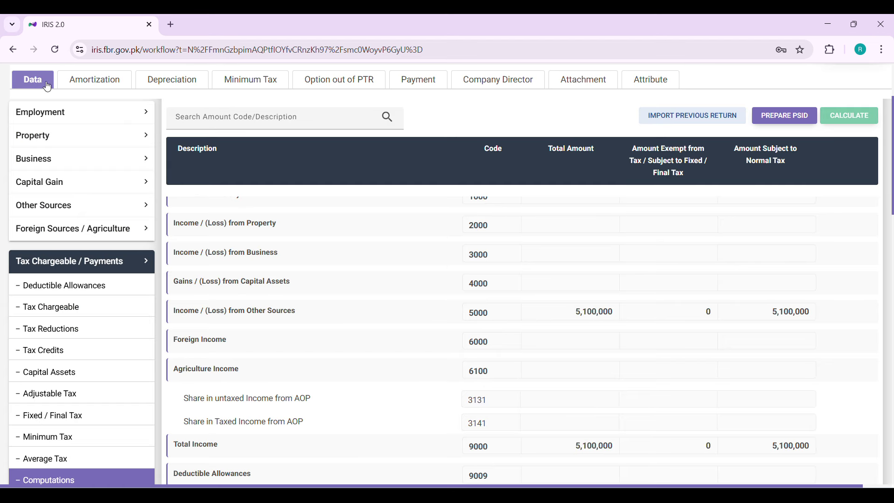